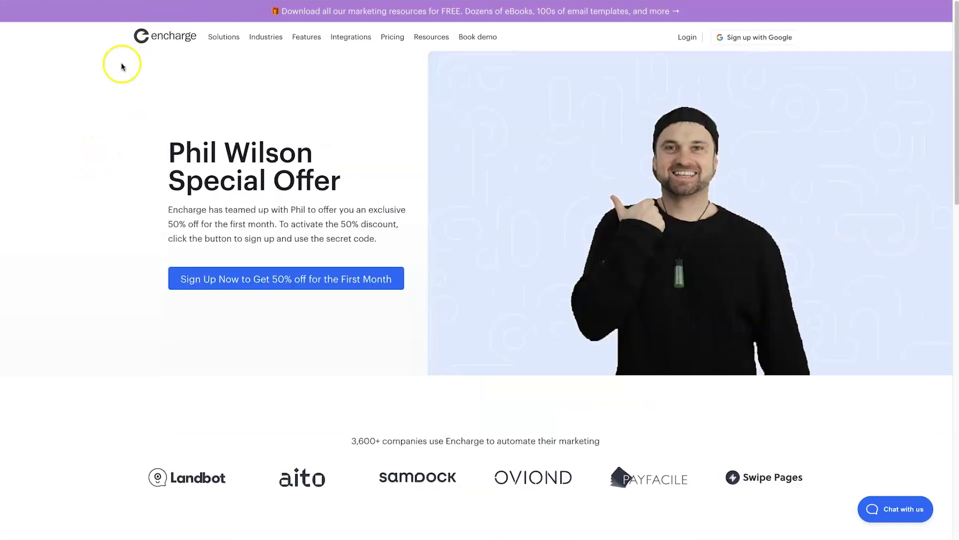
Highlight the special offer heading on the Encharge site twice, clearing the selection each time
drag(131, 142, 350, 183)
click(349, 184)
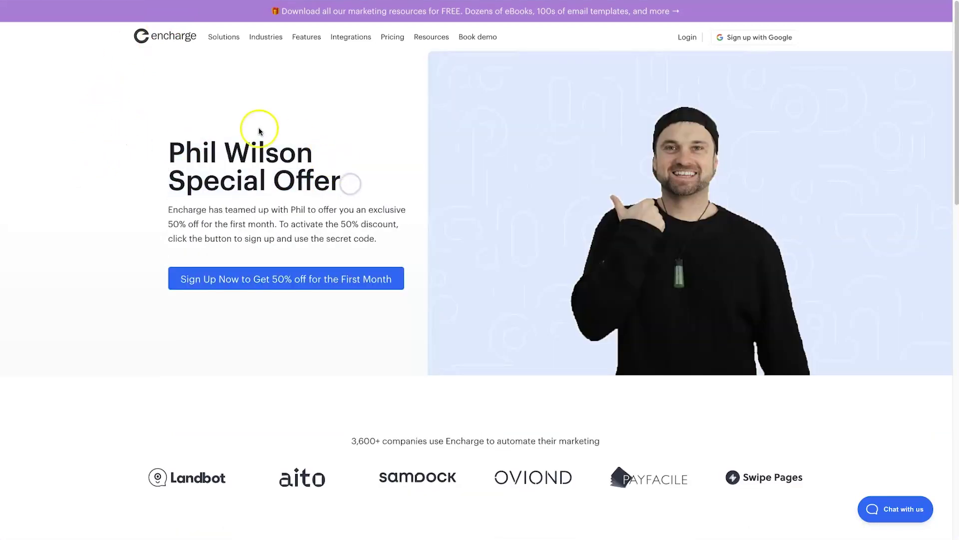
drag(133, 154, 360, 174)
click(360, 174)
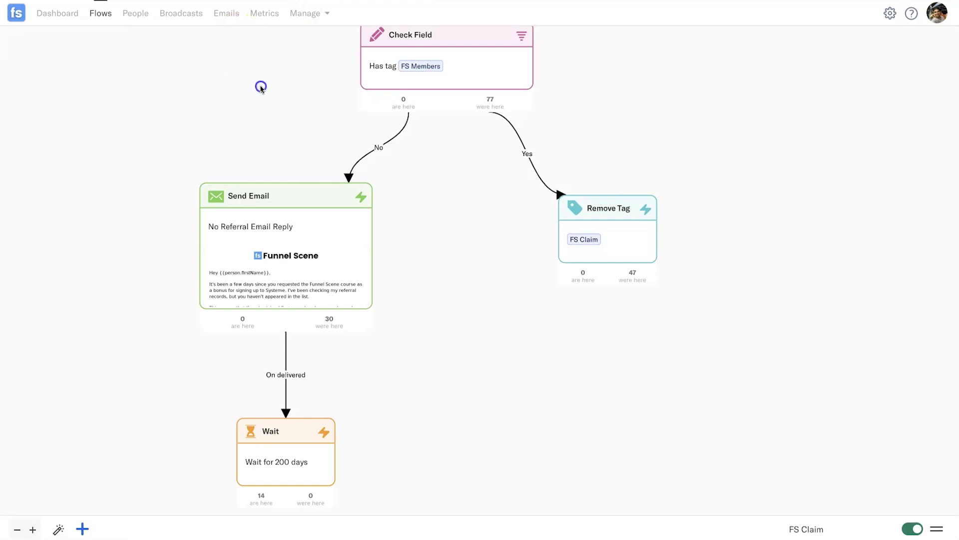
Zoom and pan the FS Claim canvas to its top steps, then return to All Flows
scroll(259, 95, up, 2)
scroll(264, 113, down, 10)
scroll(278, 103, up, 10)
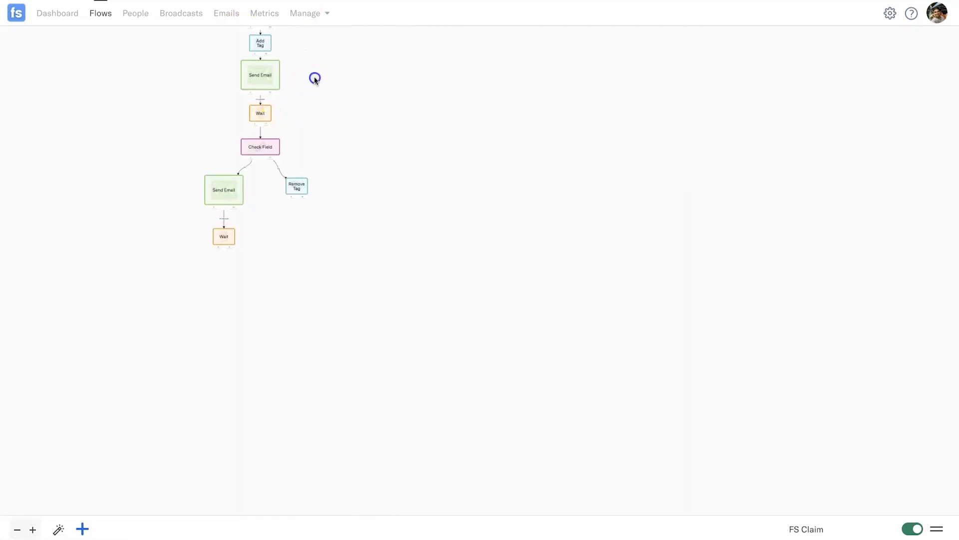
drag(476, 130, 508, 102)
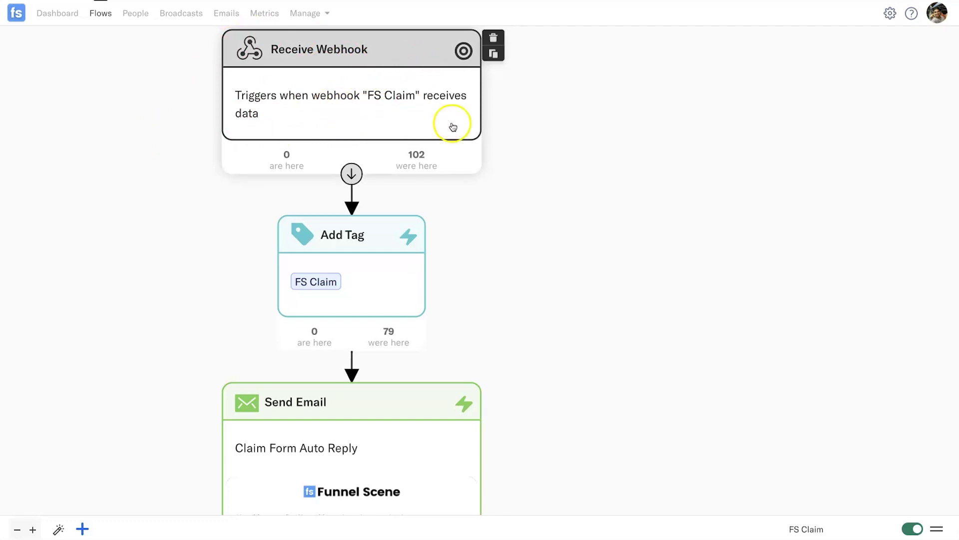
click(16, 13)
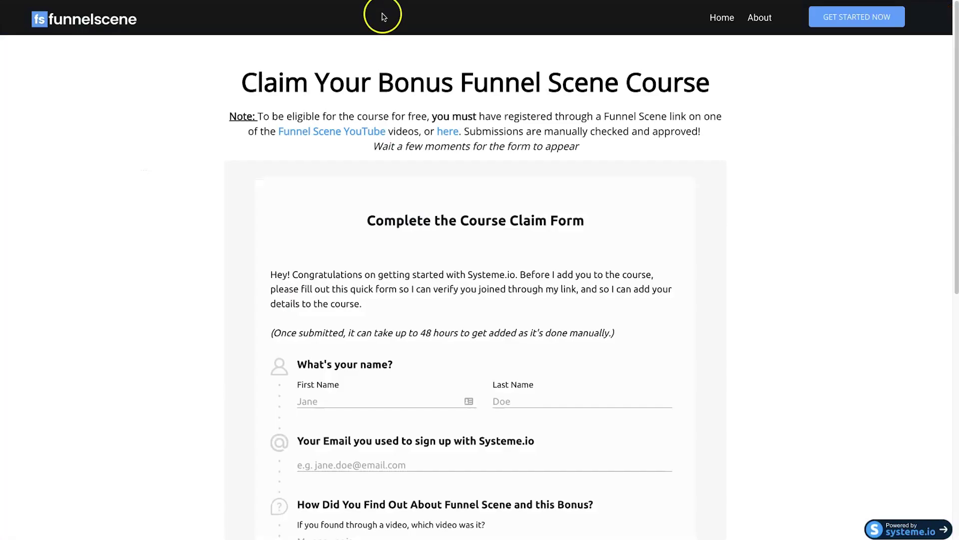
scroll(390, 130, down, 5)
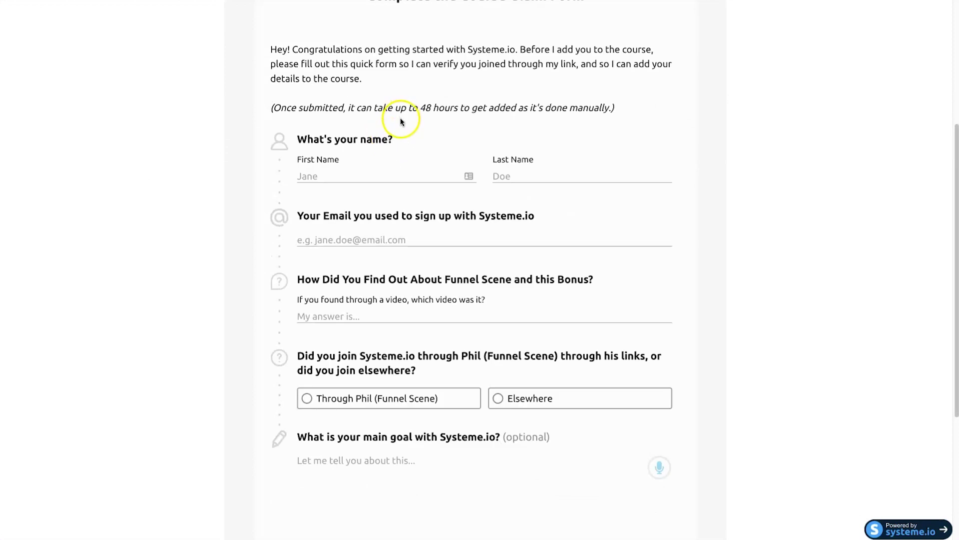
scroll(419, 175, up, 5)
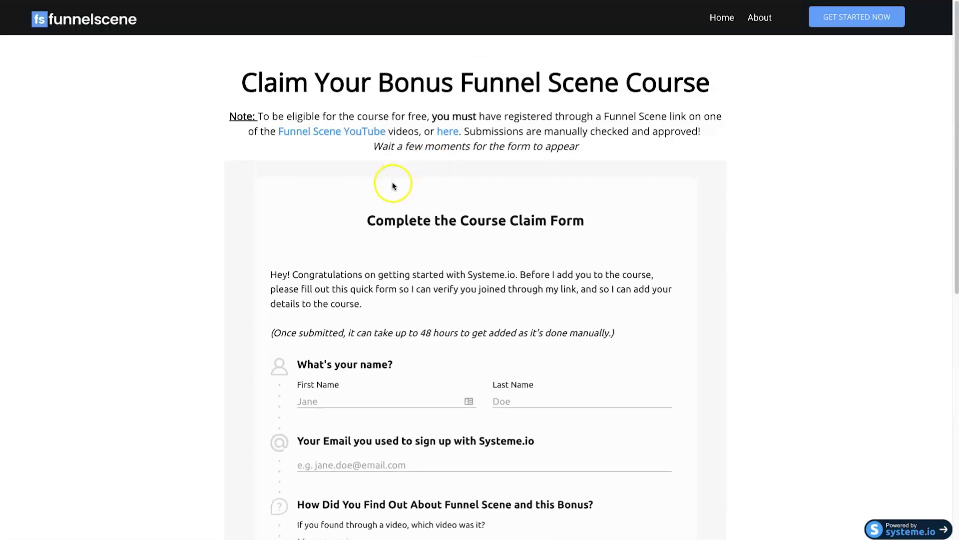
scroll(395, 180, down, 2)
scroll(300, 225, down, 2)
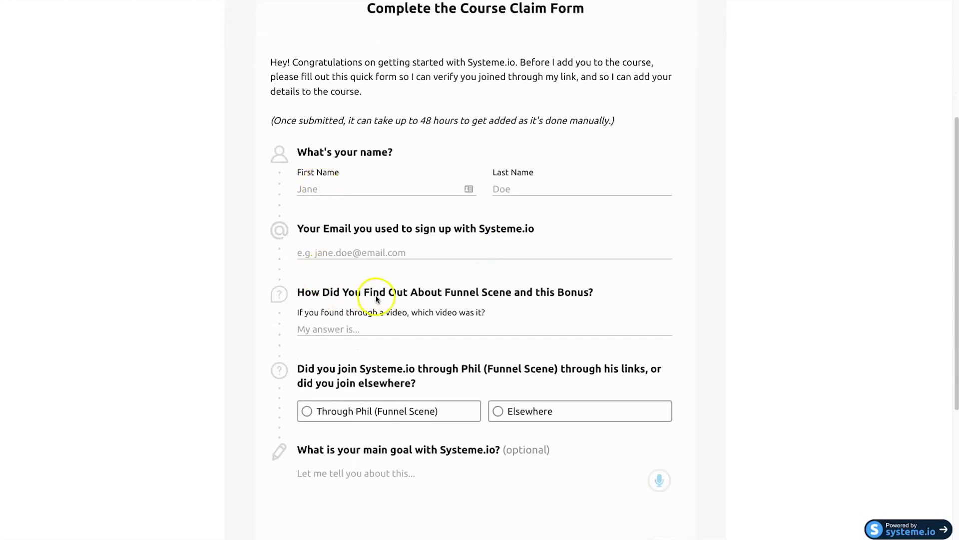
scroll(415, 255, down, 1)
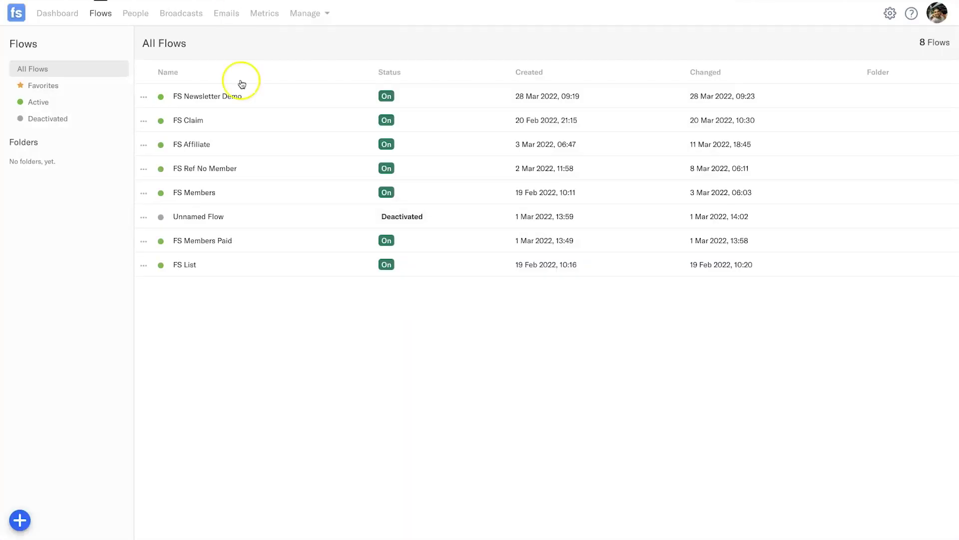
click(193, 122)
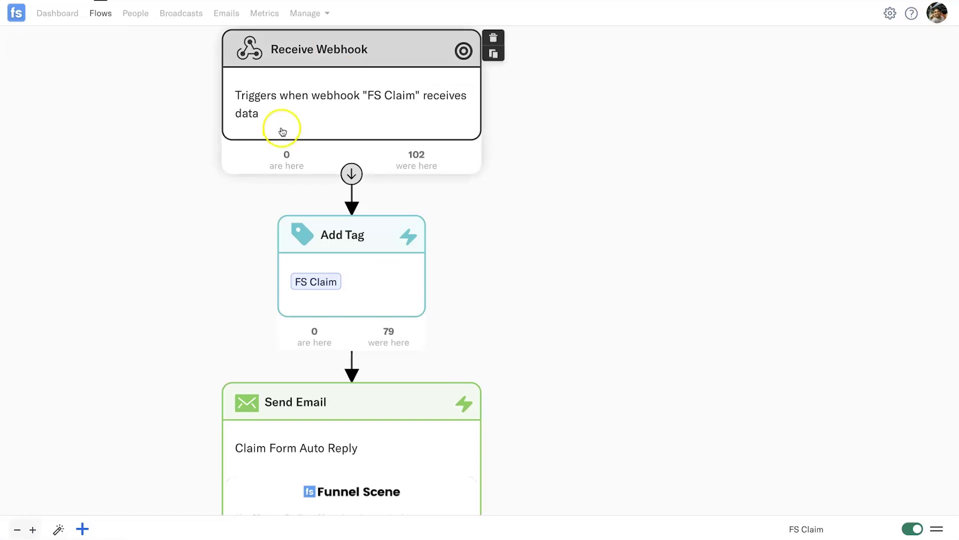
Pan the FS Claim canvas from Receive Webhook down to Send Email and scroll its preview
drag(166, 155, 196, 201)
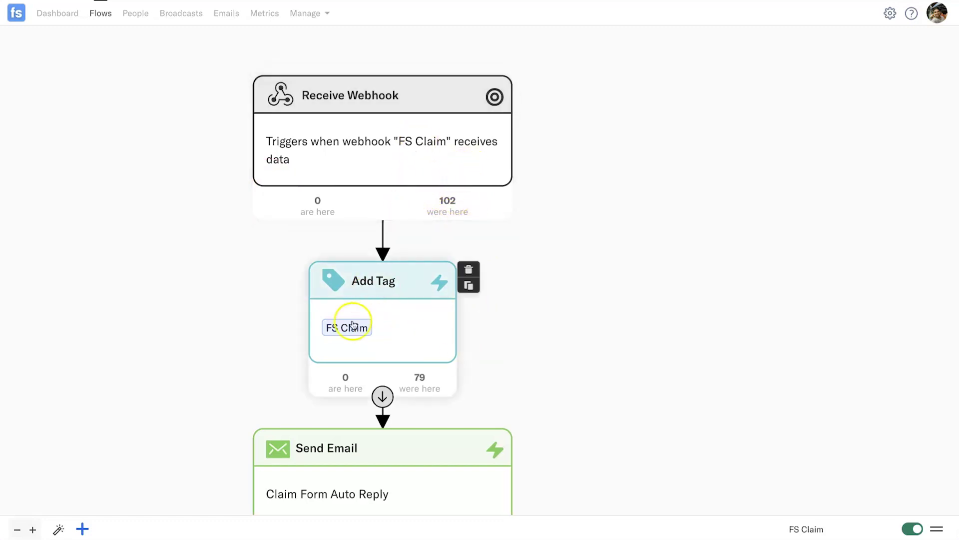
drag(510, 356, 548, 218)
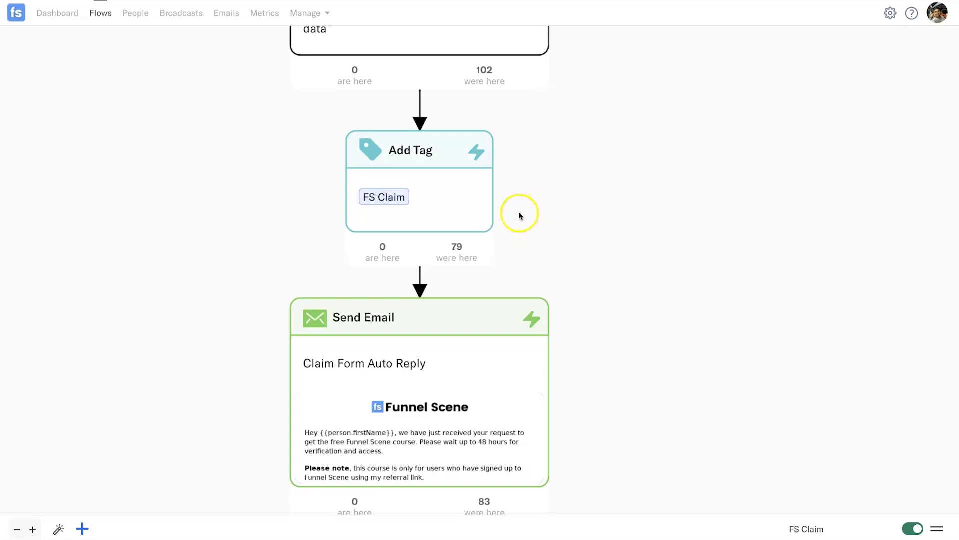
drag(588, 275, 623, 157)
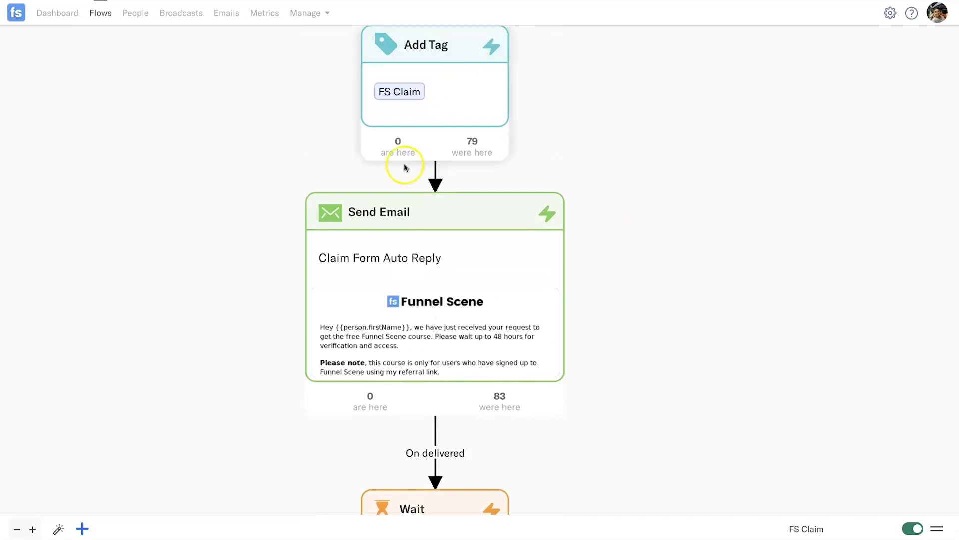
scroll(400, 350, down, 2)
scroll(459, 353, down, 5)
scroll(458, 353, down, 5)
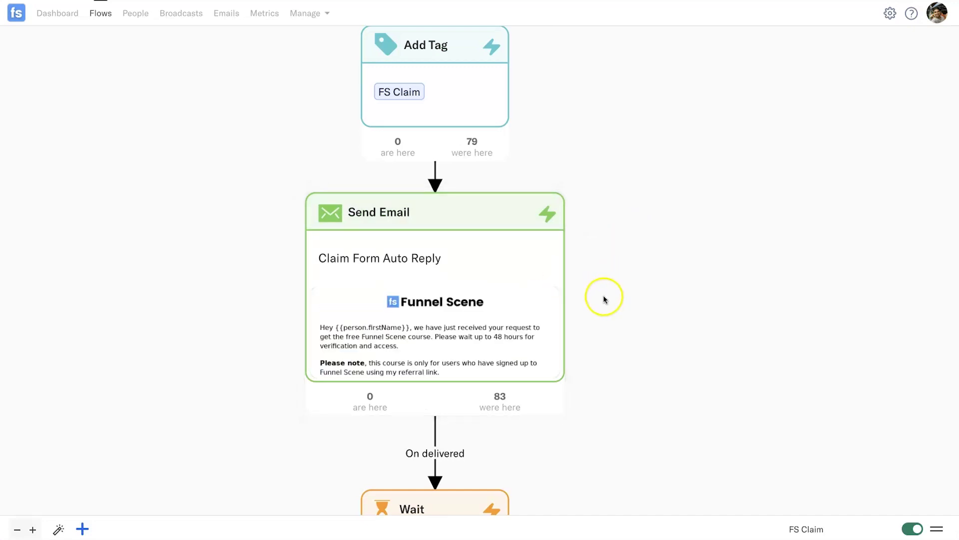
scroll(678, 288, down, 2)
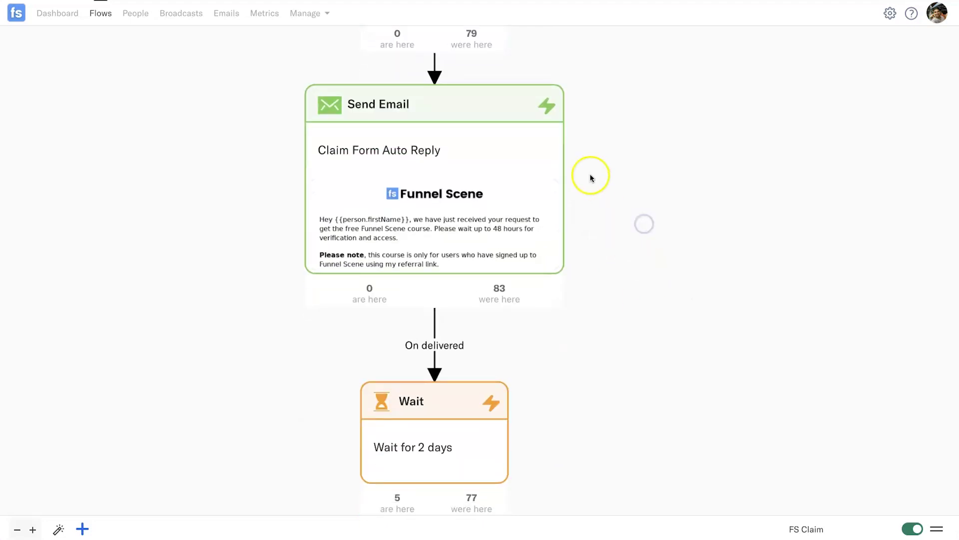
mouse_move(563, 266)
scroll(648, 274, down, 4)
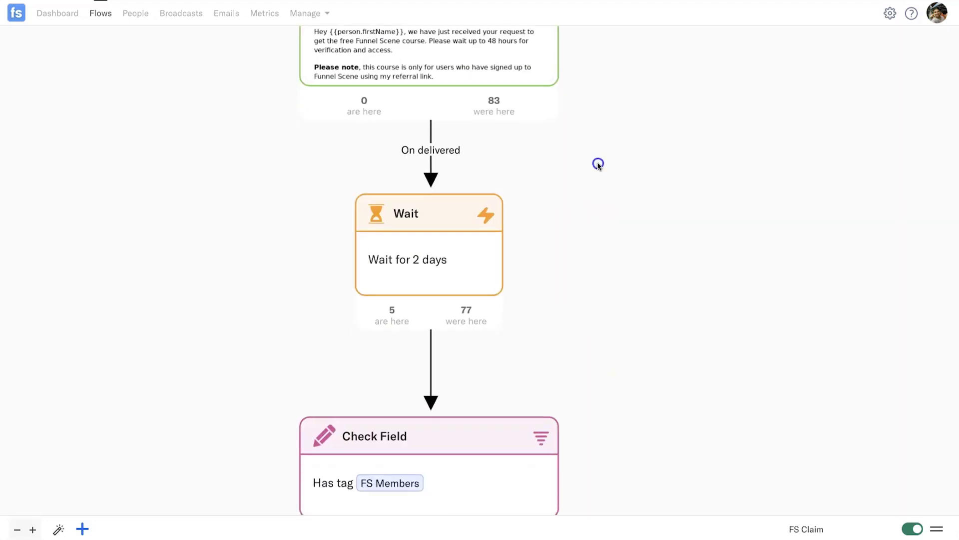
mouse_move(417, 260)
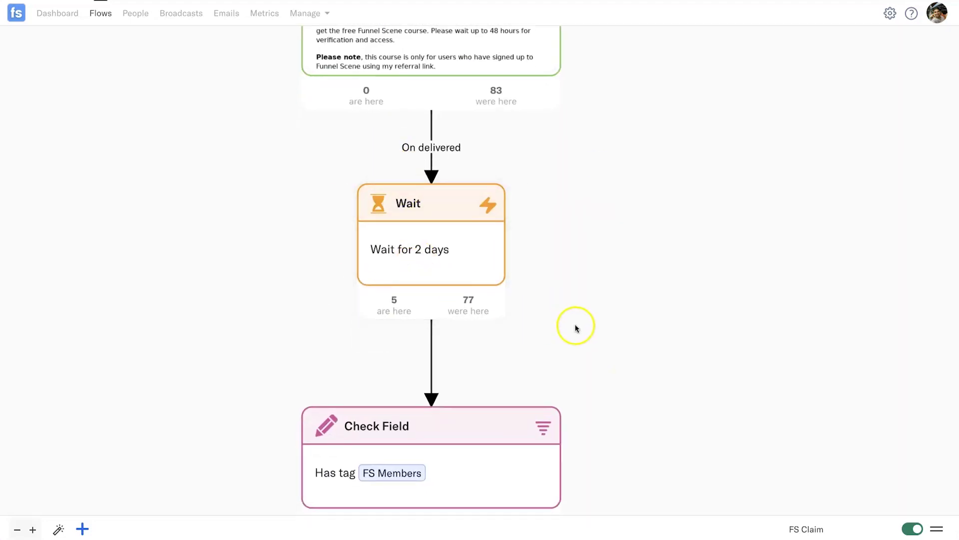
scroll(593, 280, down, 5)
mouse_move(435, 226)
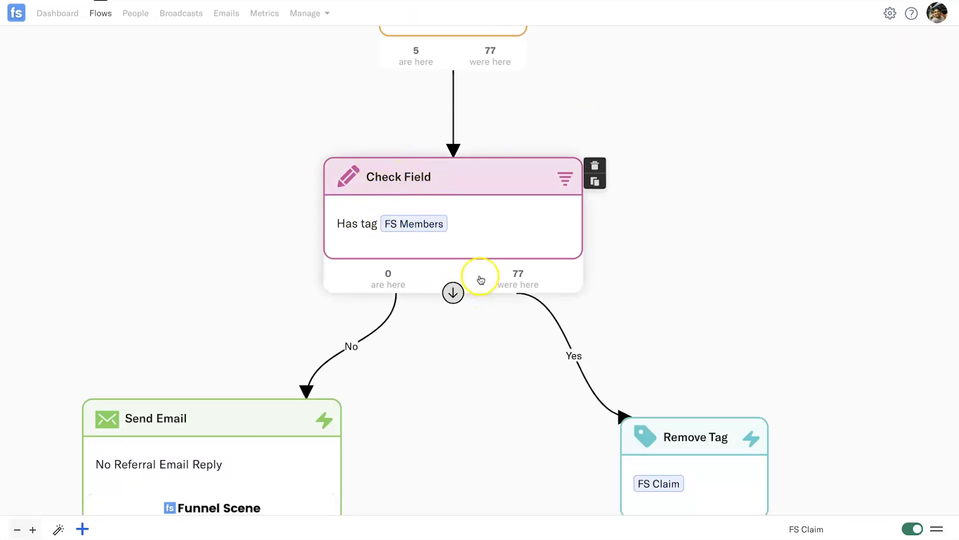
scroll(820, 417, down, 2)
scroll(799, 390, down, 3)
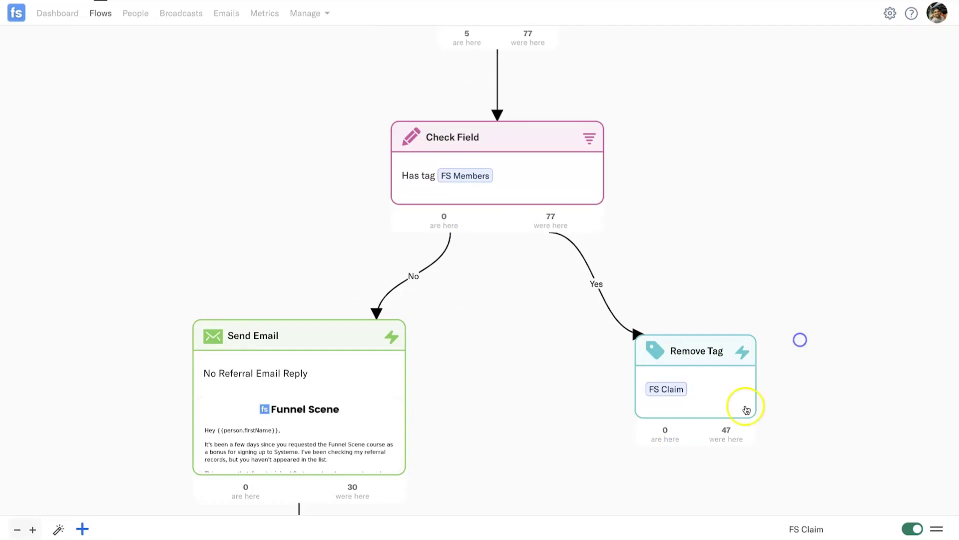
mouse_move(434, 131)
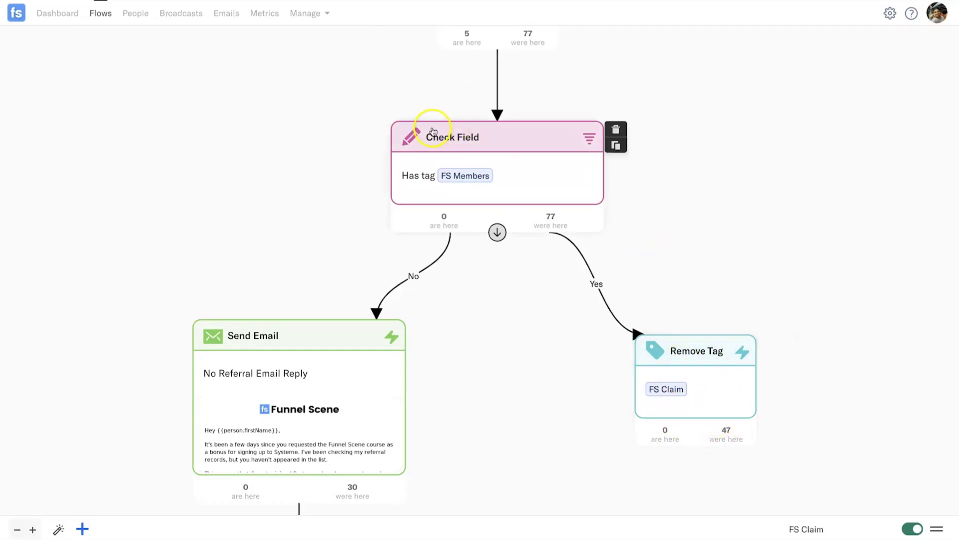
mouse_move(670, 353)
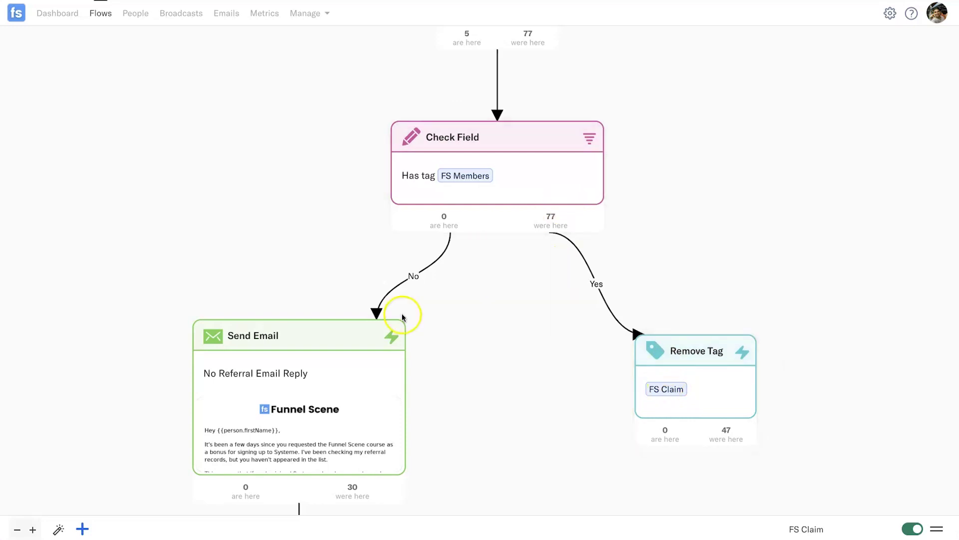
drag(487, 412, 467, 299)
mouse_move(224, 307)
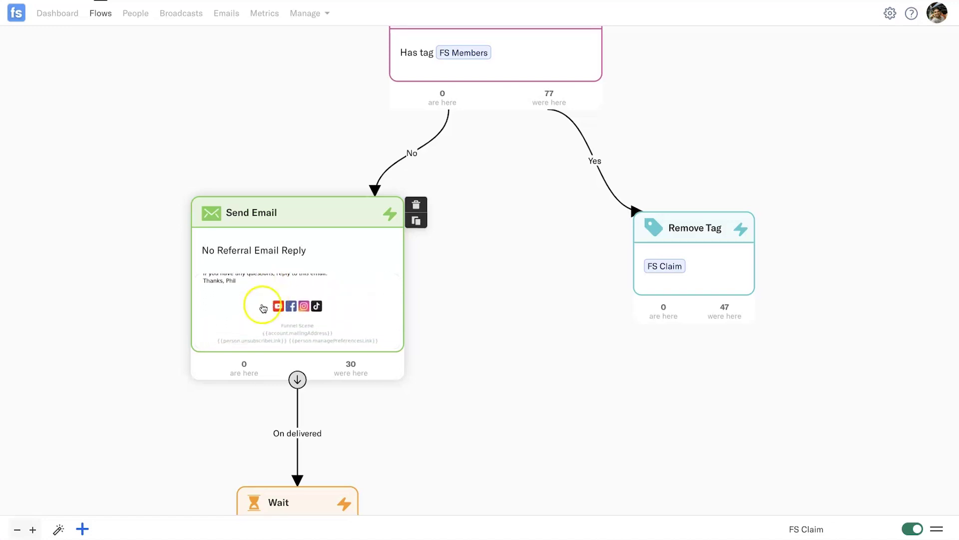
drag(439, 328, 447, 317)
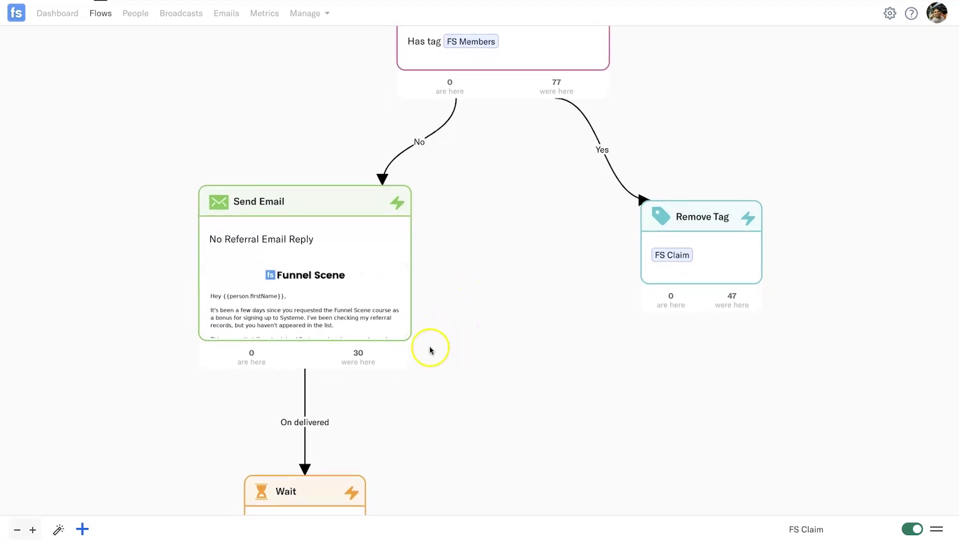
drag(442, 389, 454, 270)
mouse_move(289, 422)
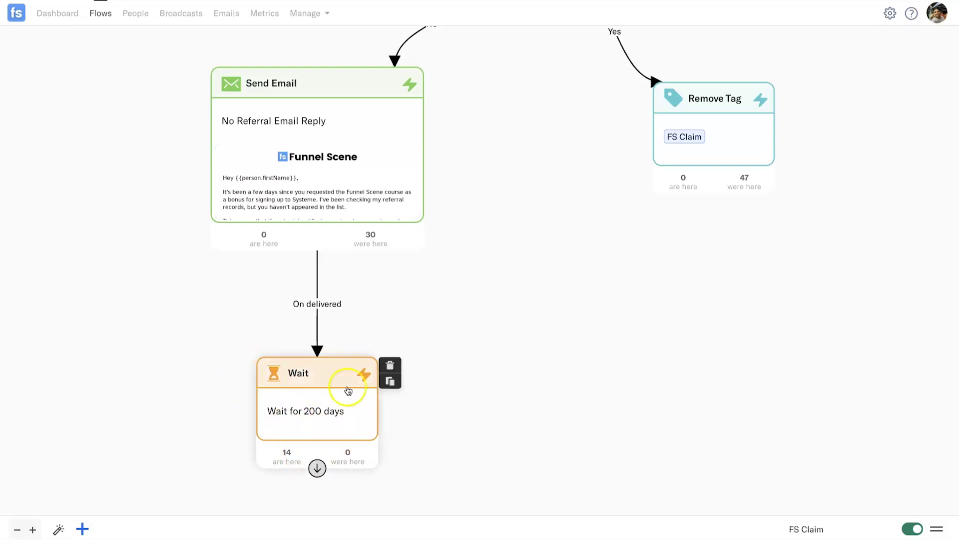
scroll(475, 267, down, 10)
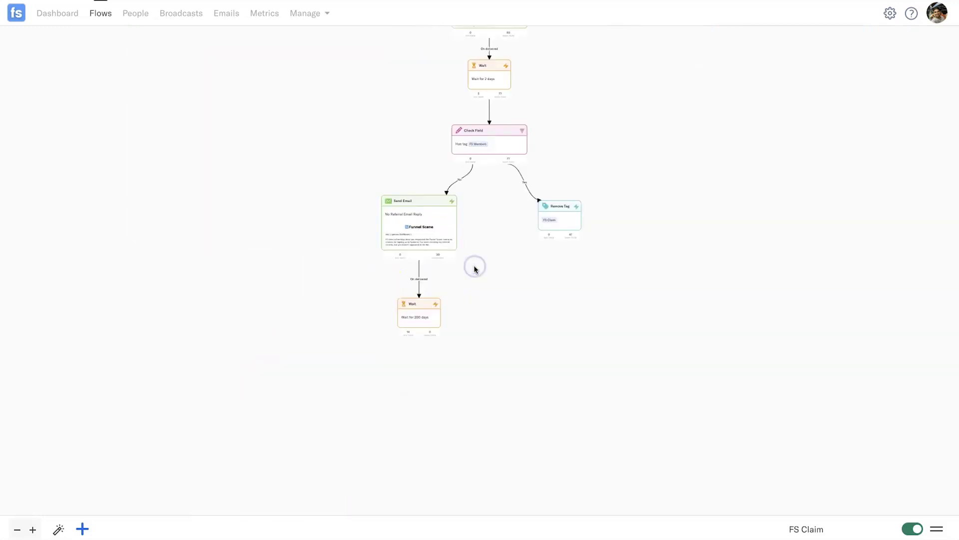
Zoom in and back out on the FS Claim flow's opening steps
scroll(575, 205, up, 3)
scroll(547, 214, up, 5)
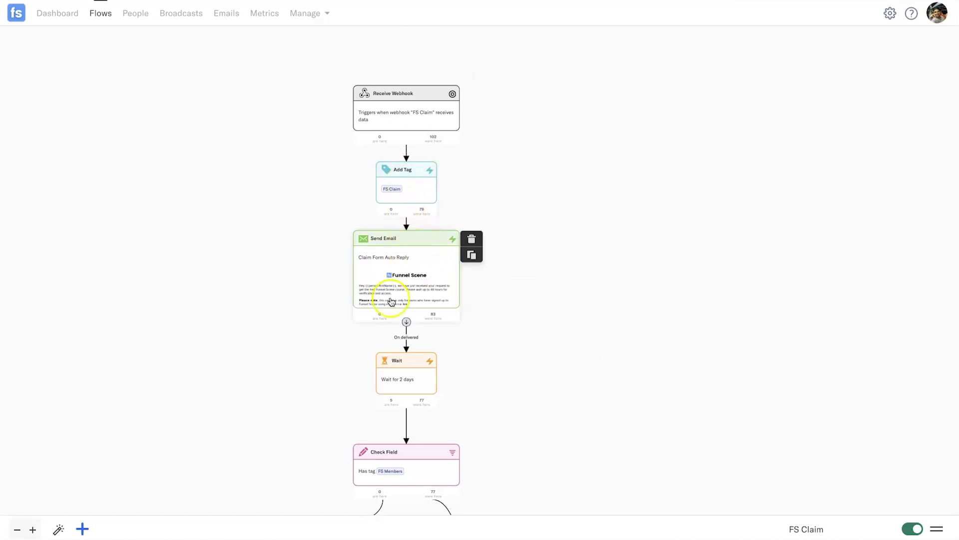
scroll(493, 300, down, 4)
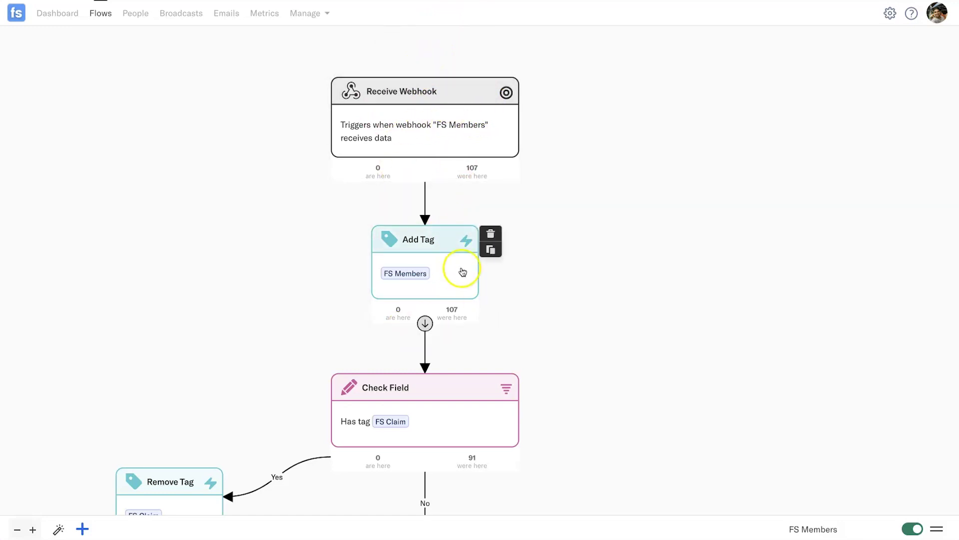
scroll(542, 195, down, 4)
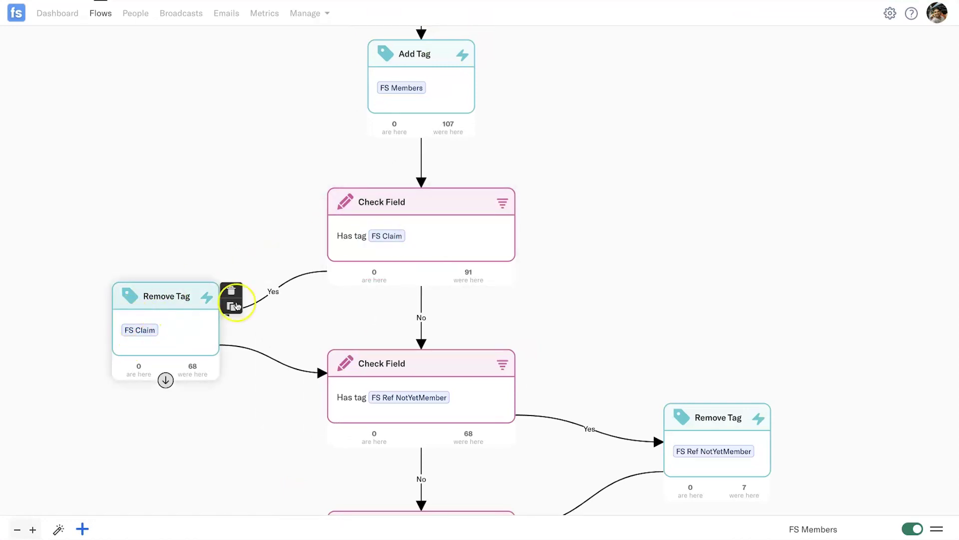
mouse_move(406, 322)
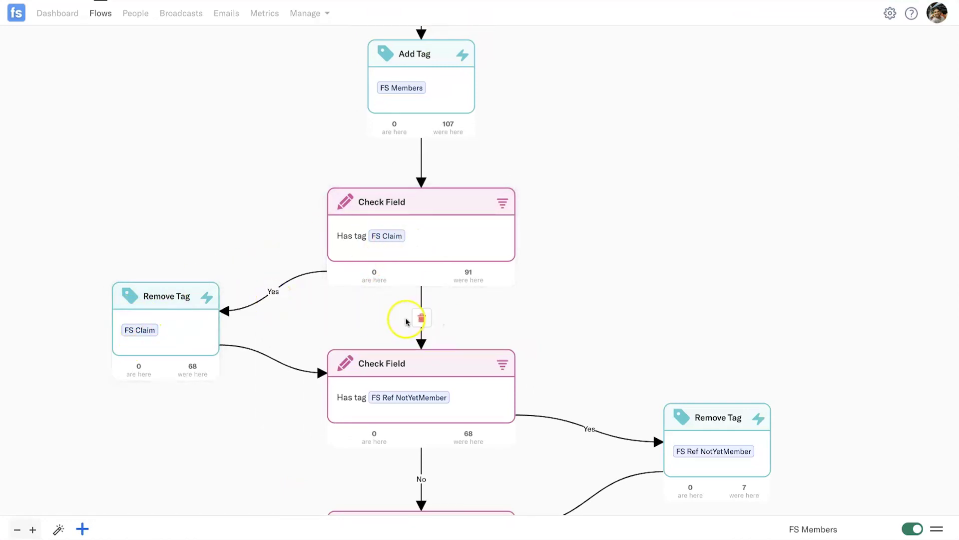
drag(618, 364, 608, 191)
mouse_move(638, 282)
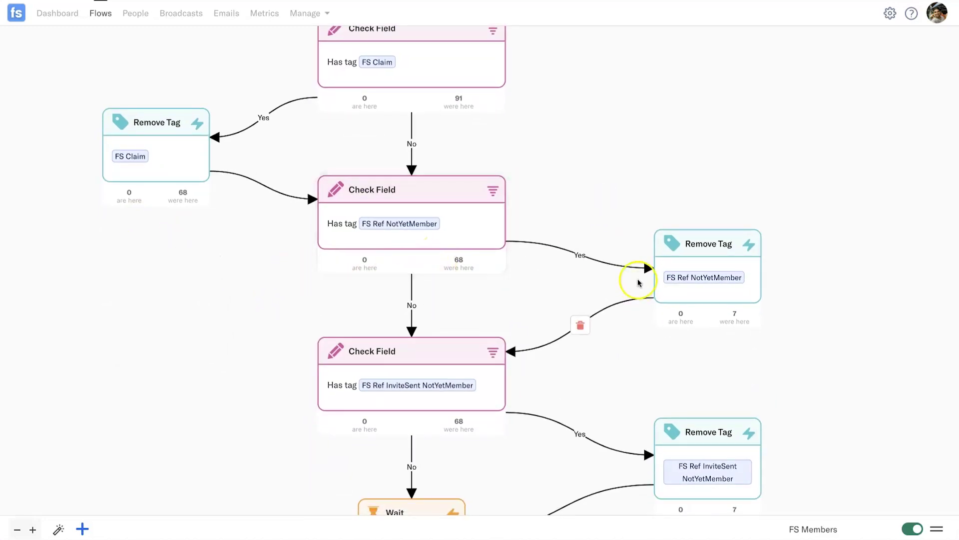
mouse_move(405, 237)
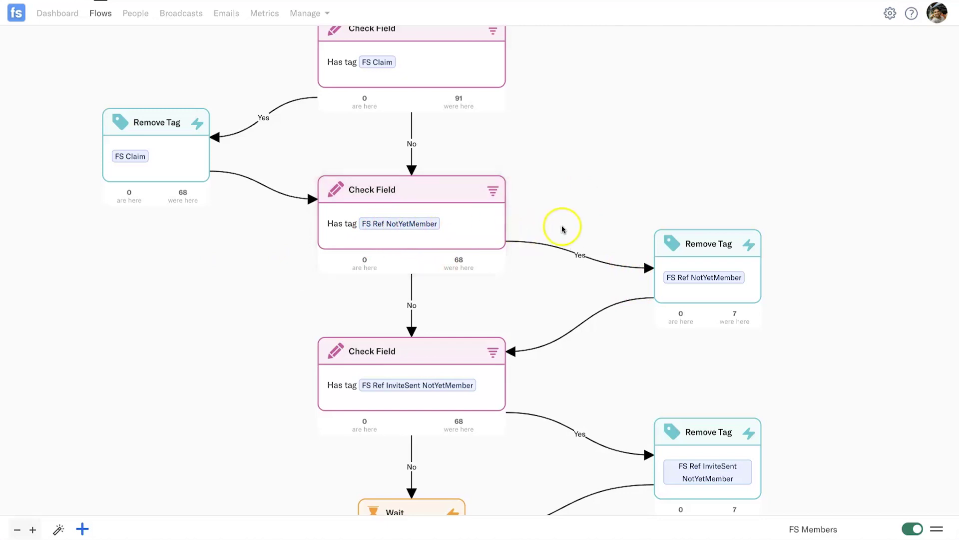
drag(582, 182, 562, 124)
mouse_move(672, 190)
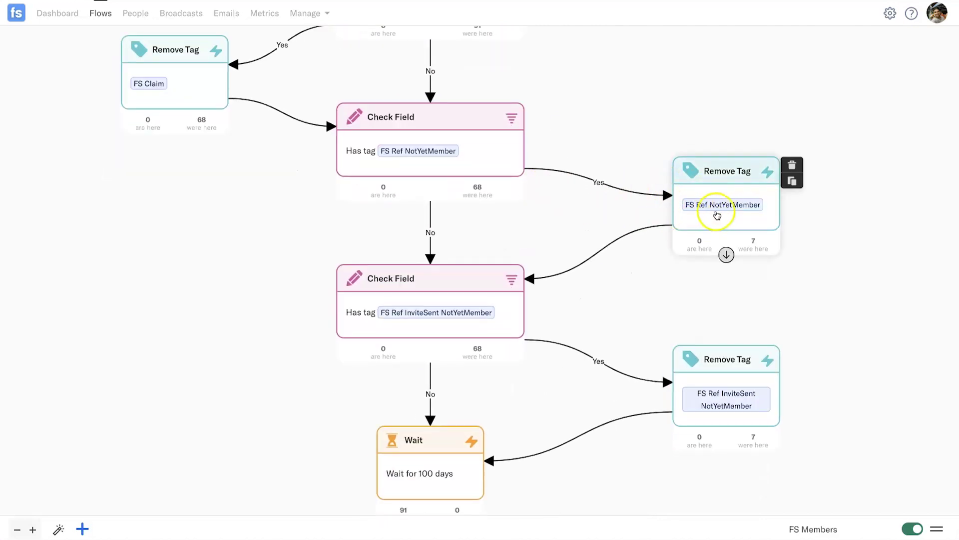
mouse_move(448, 240)
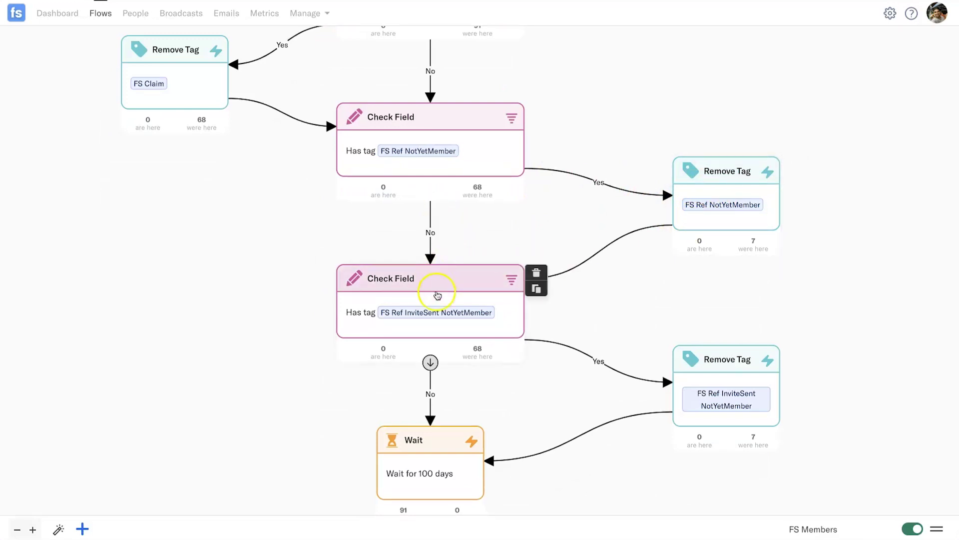
mouse_move(423, 313)
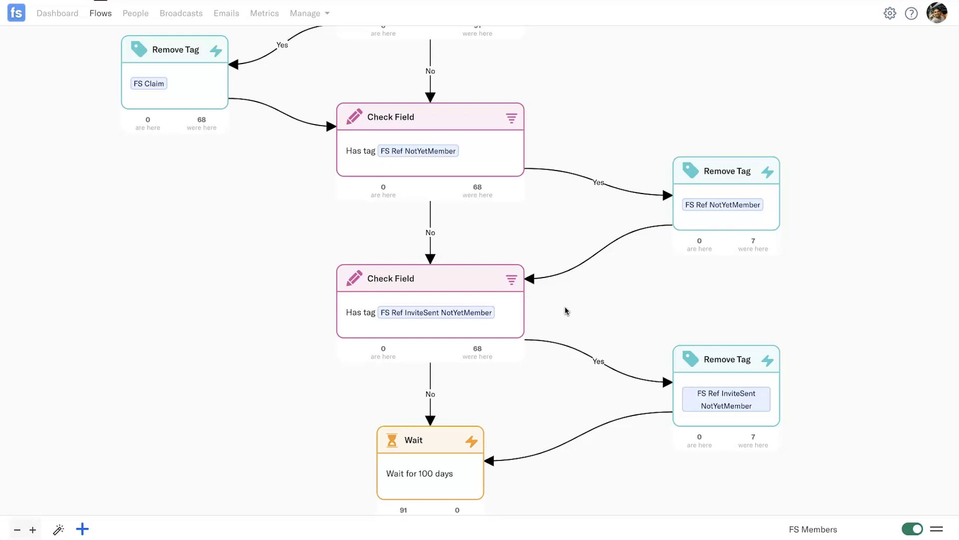
drag(645, 302, 653, 274)
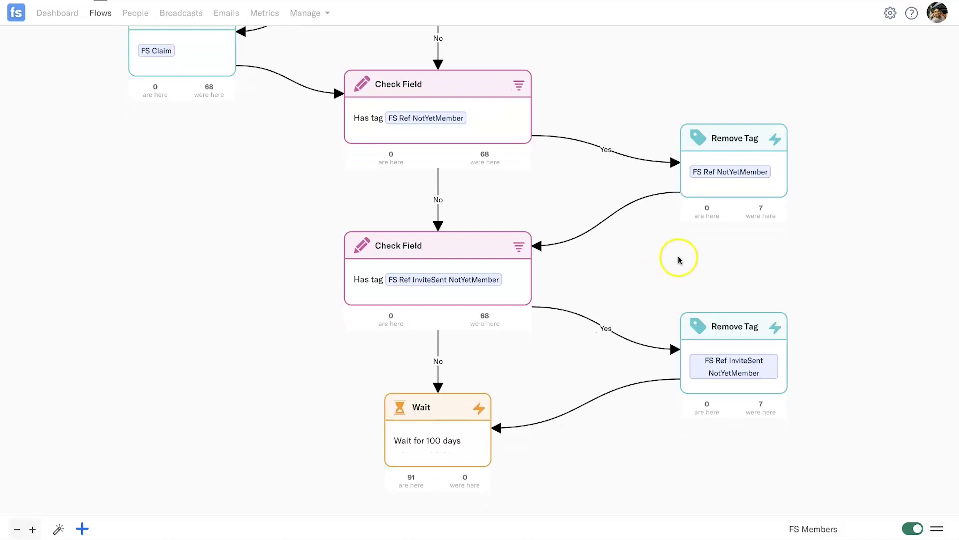
drag(666, 259, 638, 253)
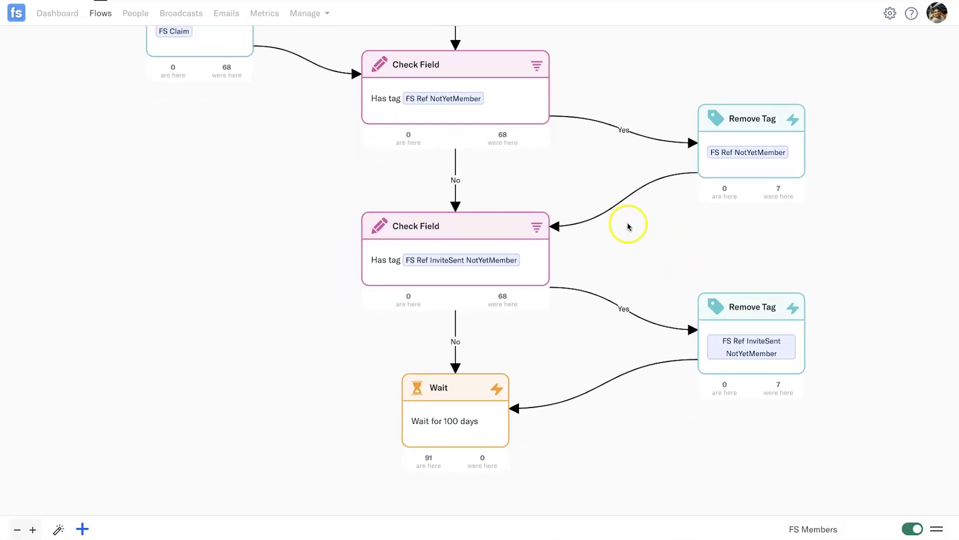
scroll(627, 227, up, 2)
scroll(628, 235, down, 3)
drag(629, 230, 553, 284)
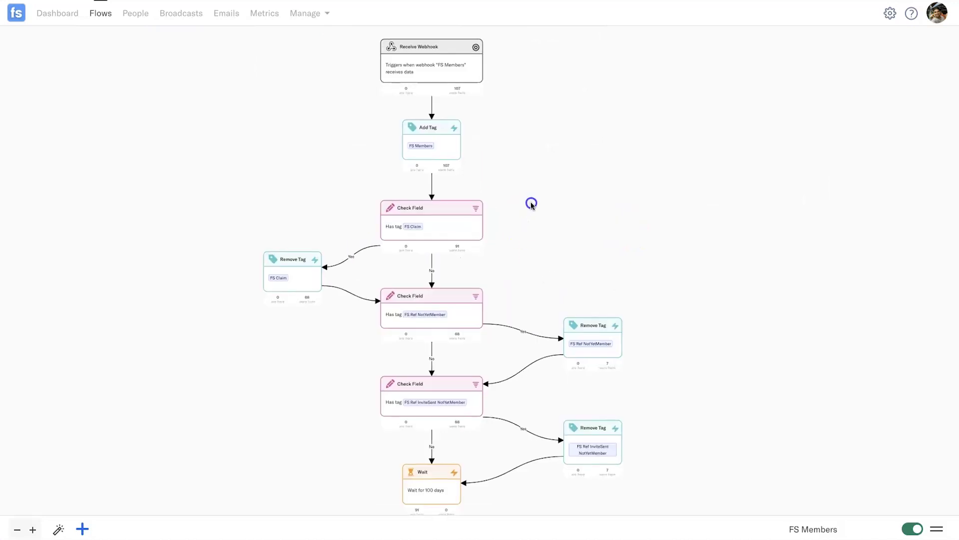
scroll(531, 203, up, 2)
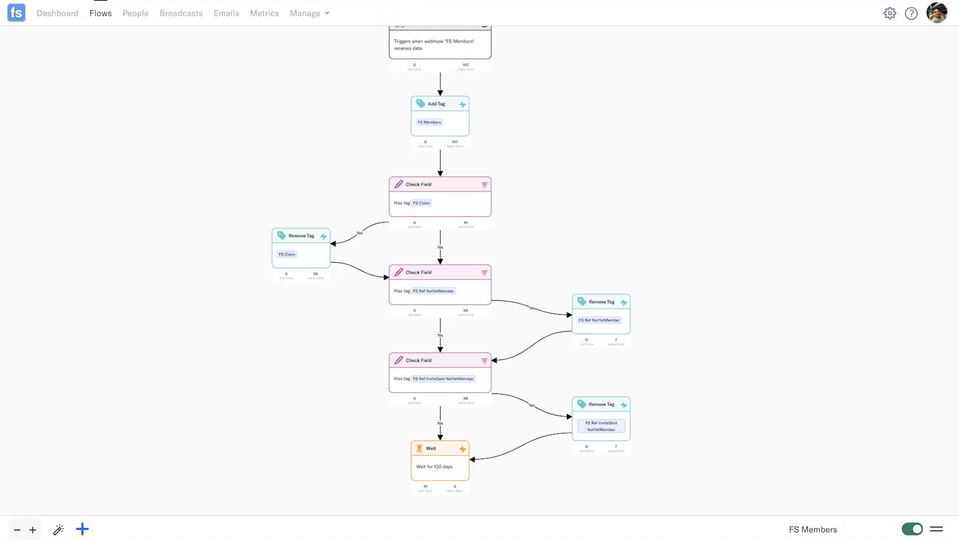
drag(362, 116, 365, 133)
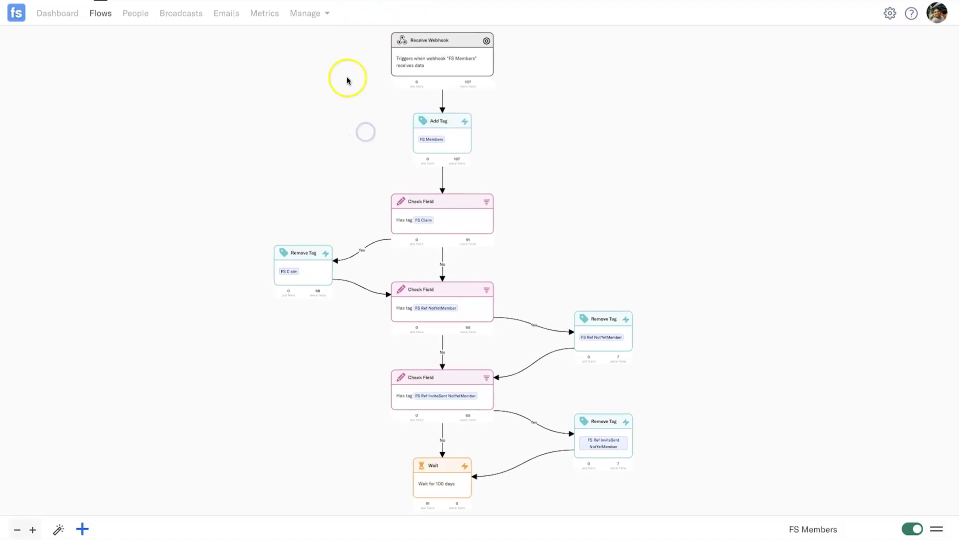
mouse_move(414, 73)
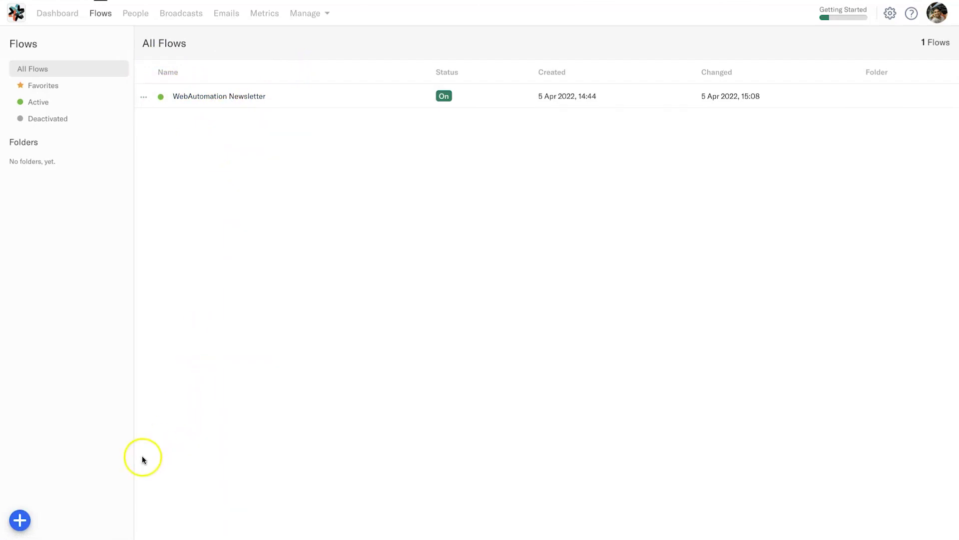
Create a new flow and pick the Start blank template from the Templates gallery
click(20, 520)
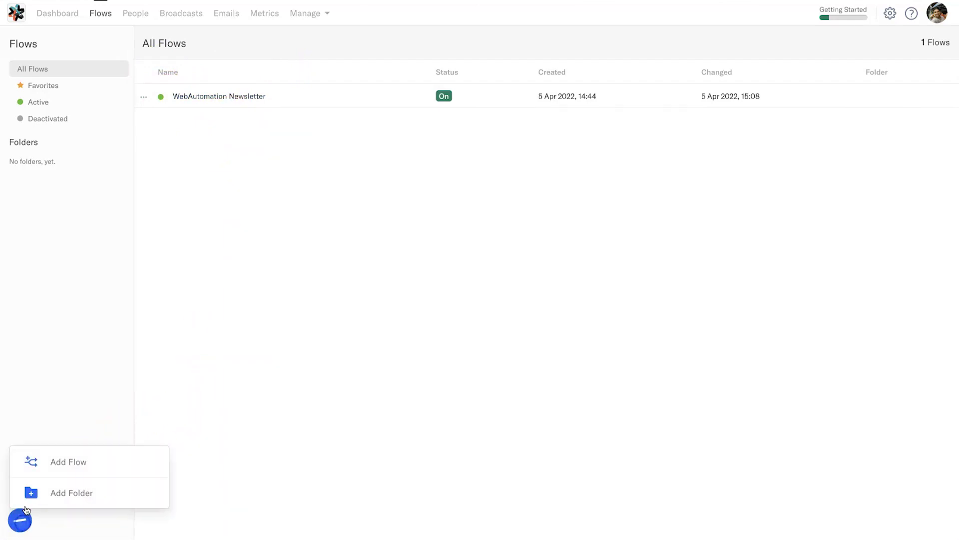
click(35, 468)
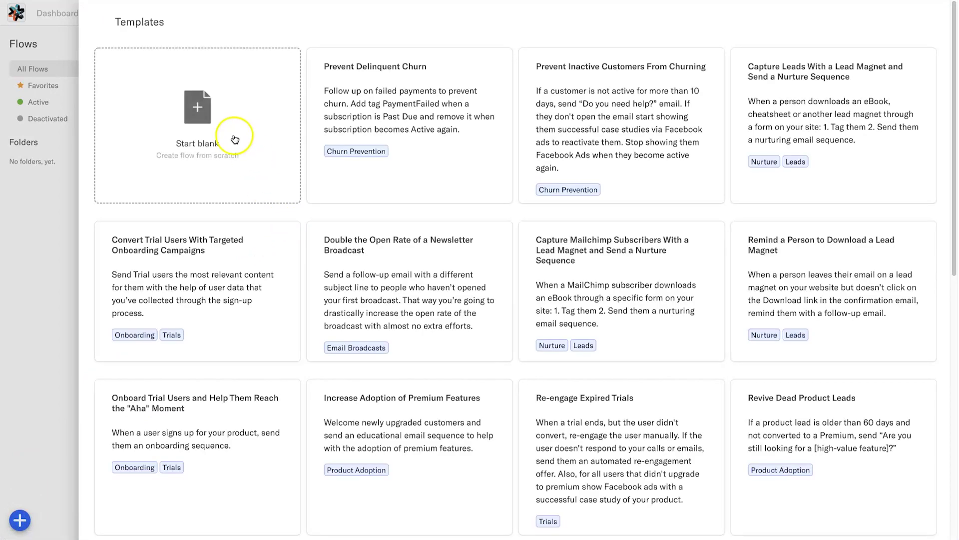
scroll(350, 128, down, 10)
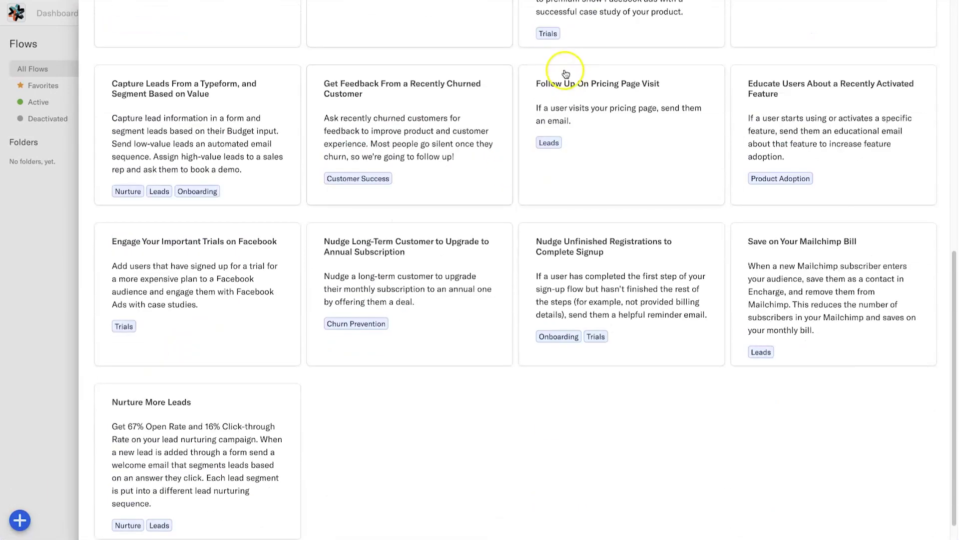
scroll(306, 92, up, 10)
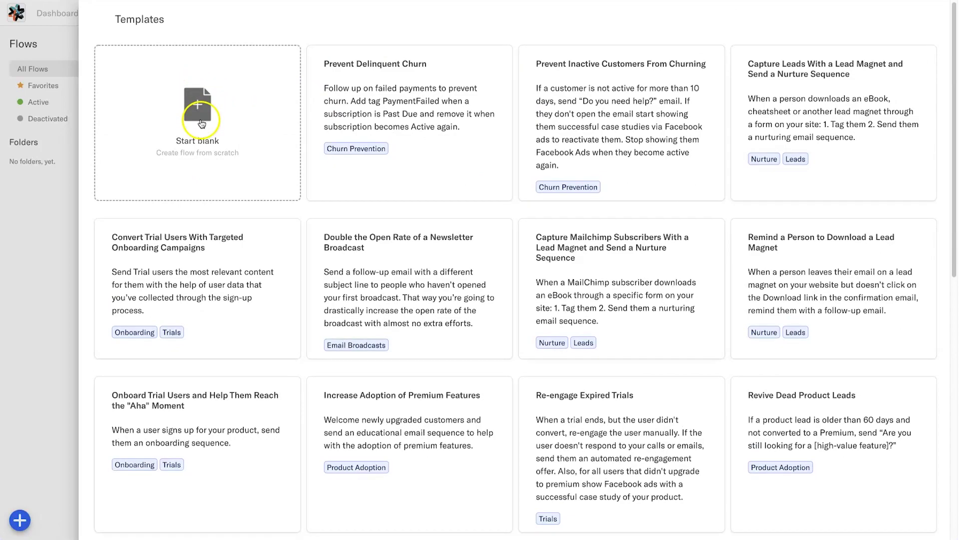
click(202, 123)
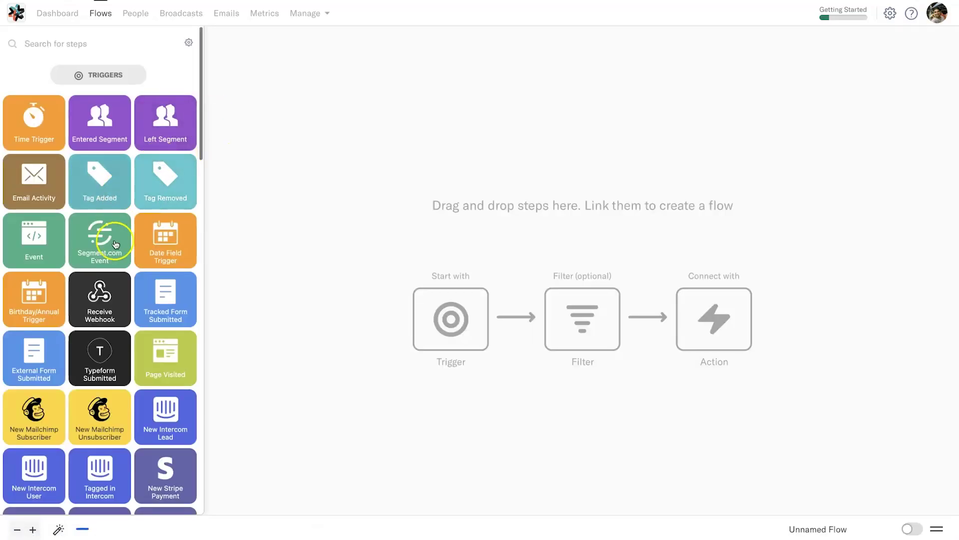
Drag a Receive Webhook trigger from the Triggers palette onto the empty canvas
drag(93, 288, 510, 94)
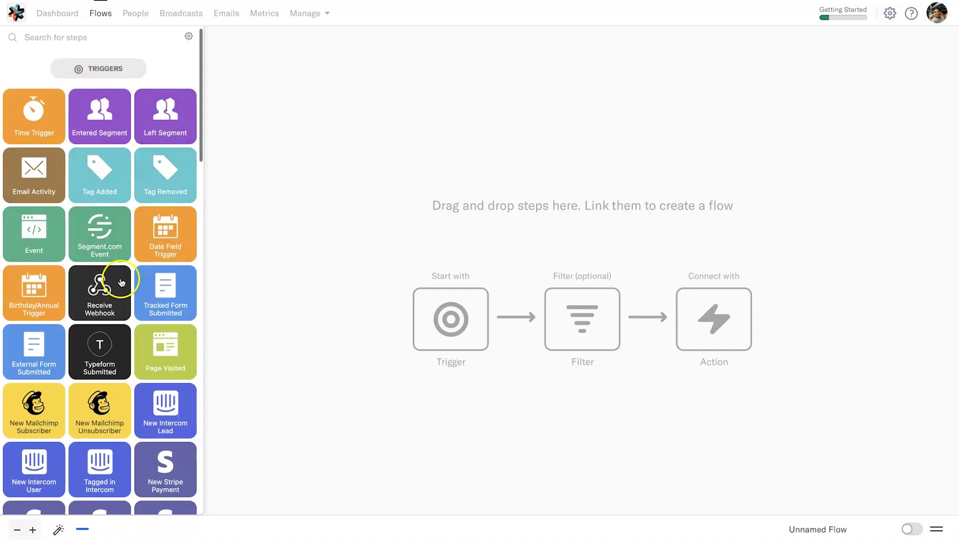
scroll(125, 267, down, 1)
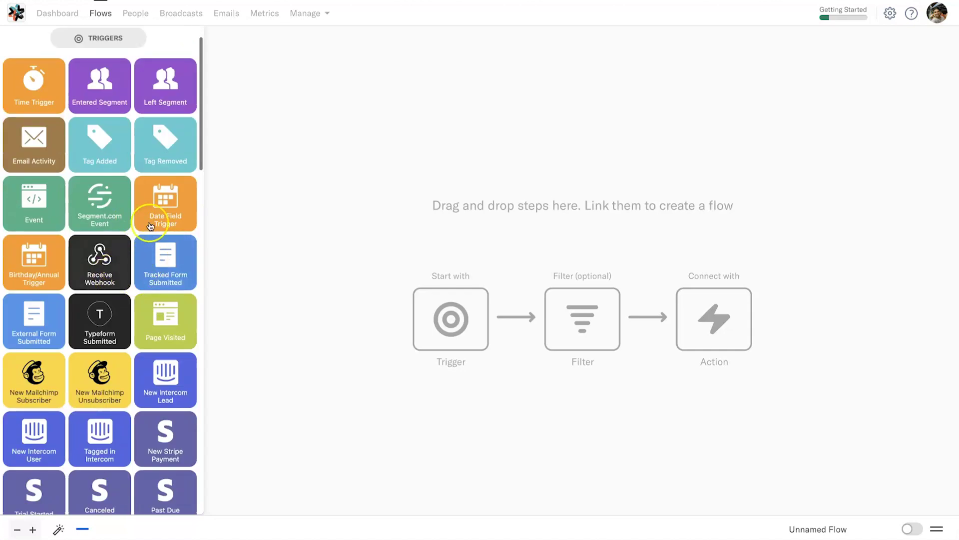
scroll(145, 253, down, 8)
scroll(148, 227, down, 7)
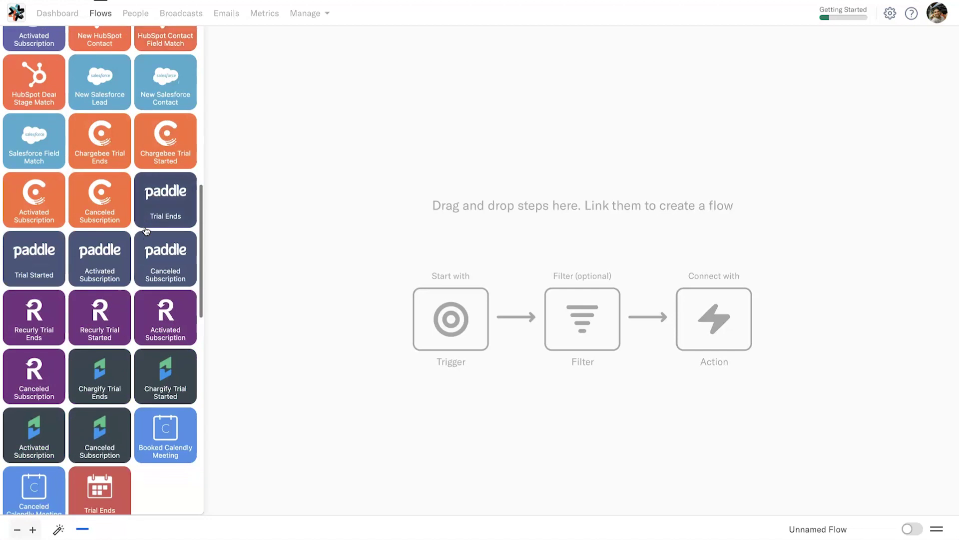
scroll(145, 231, down, 1)
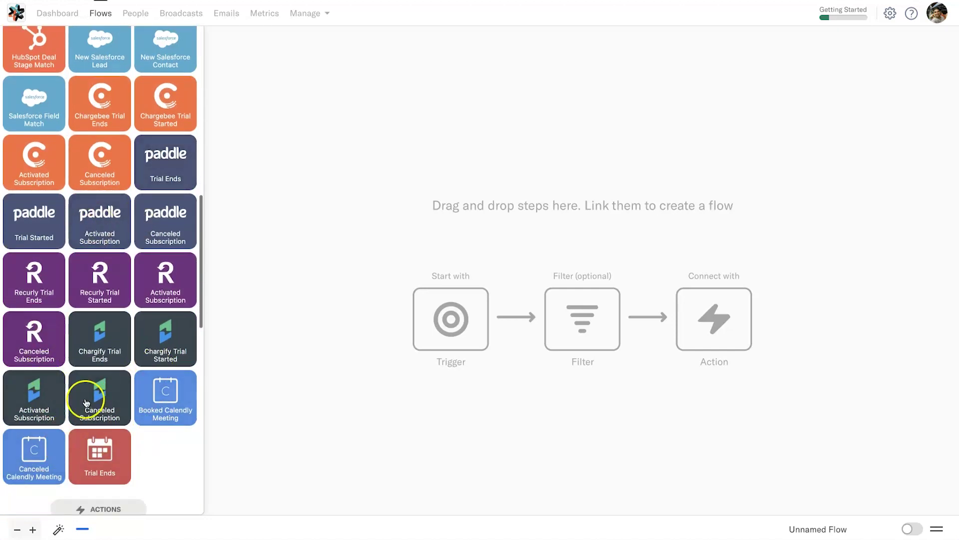
scroll(86, 400, up, 10)
scroll(159, 87, up, 8)
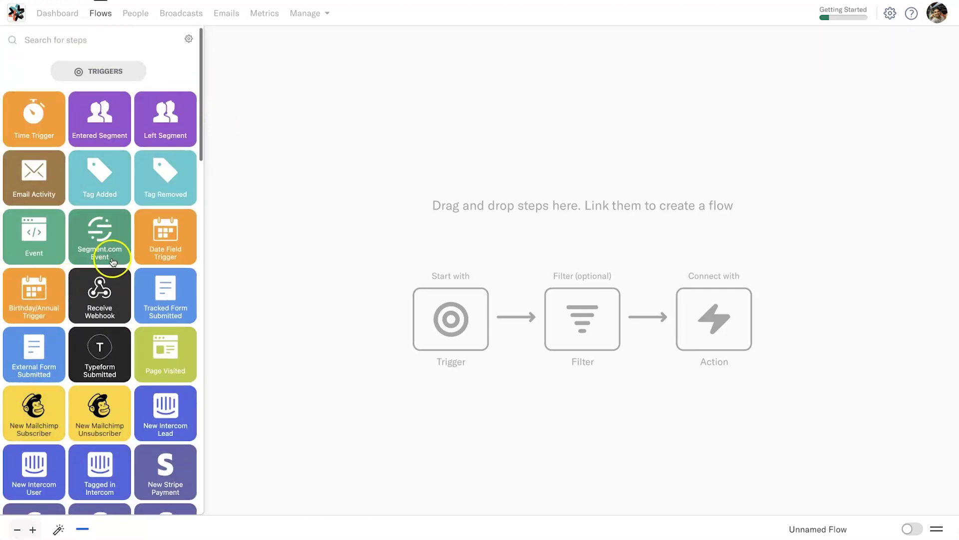
drag(96, 301, 508, 115)
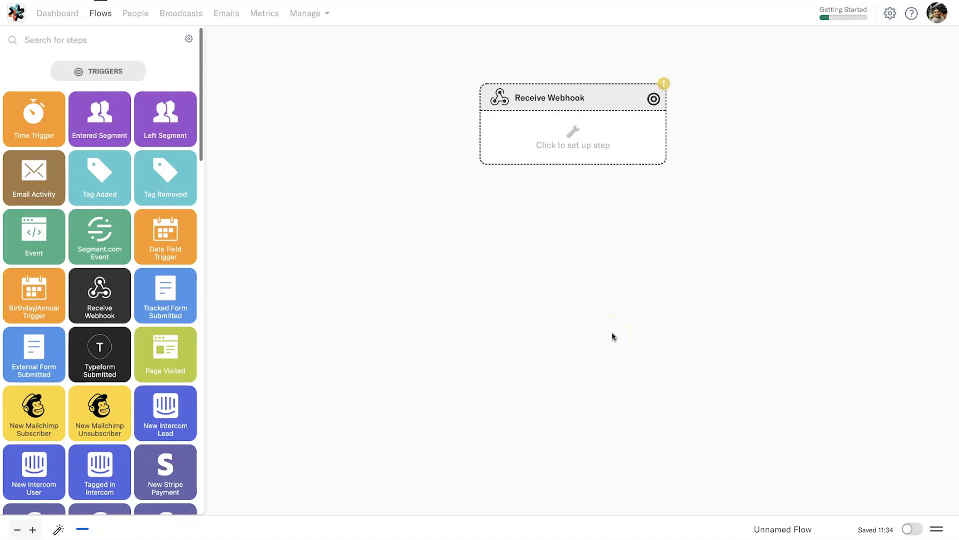
Add an Add Tag step to the canvas and connect Receive Webhook to it
click(583, 292)
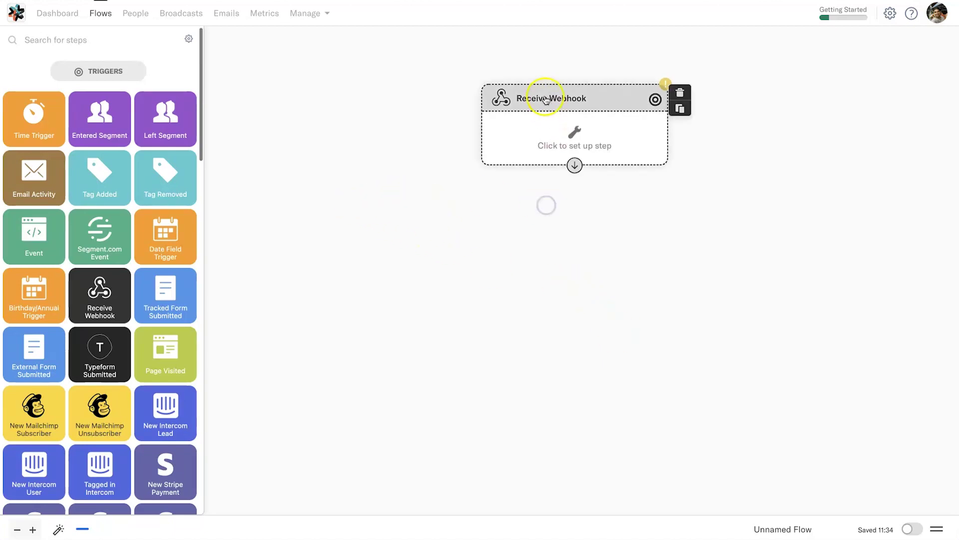
scroll(111, 209, down, 5)
scroll(111, 209, down, 14)
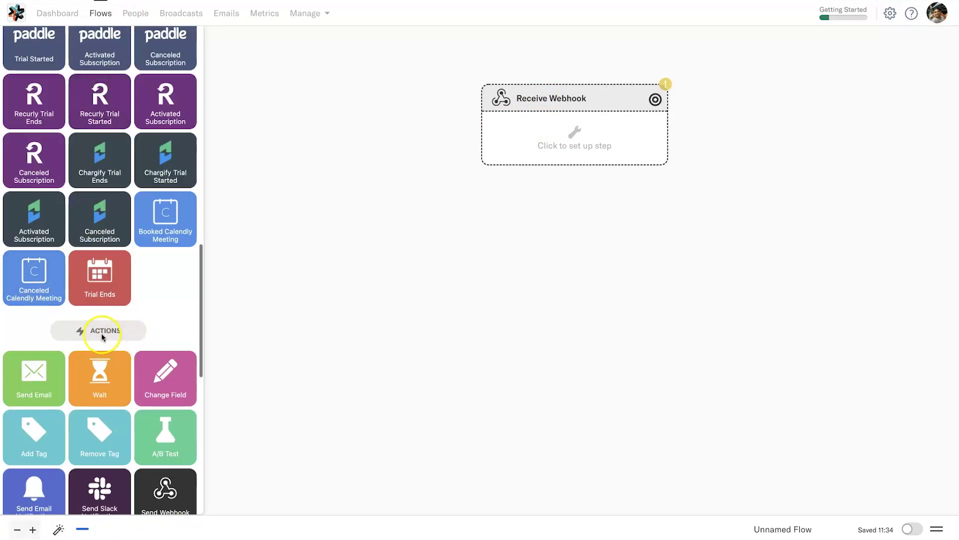
scroll(102, 337, down, 2)
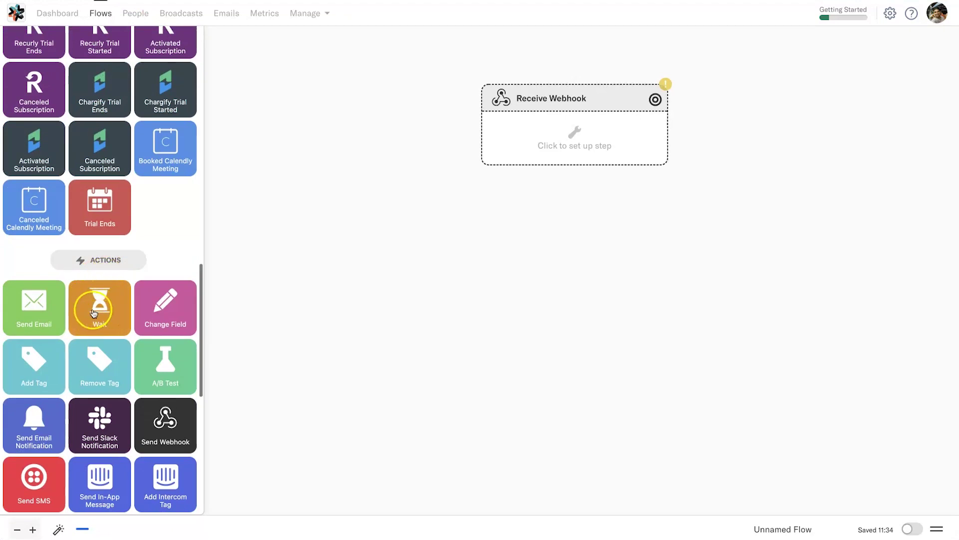
scroll(90, 329, down, 11)
scroll(85, 330, up, 5)
scroll(85, 338, up, 1)
drag(32, 161, 583, 240)
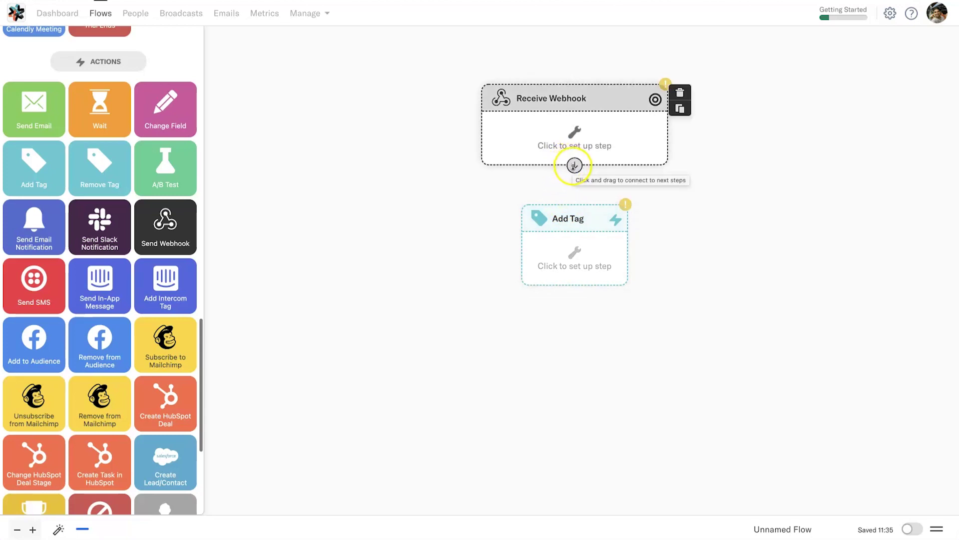
drag(574, 165, 574, 223)
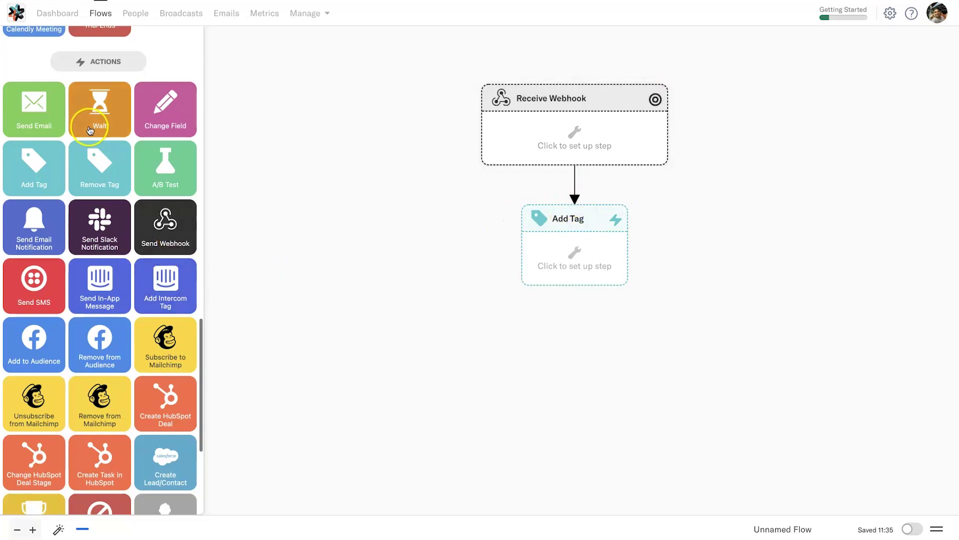
Place a Check Field step below Add Tag and open Receive Webhook's setup
scroll(102, 249, down, 5)
drag(102, 406, 518, 348)
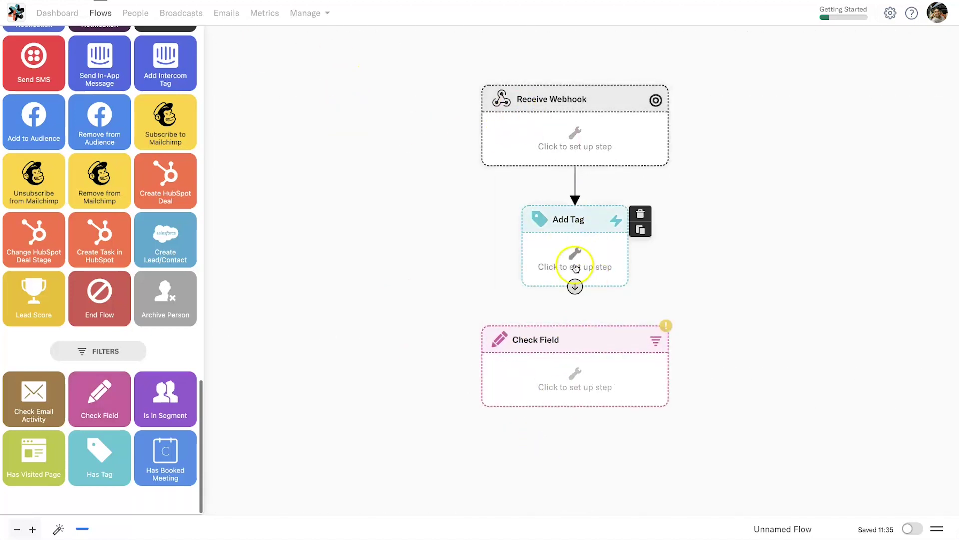
click(570, 134)
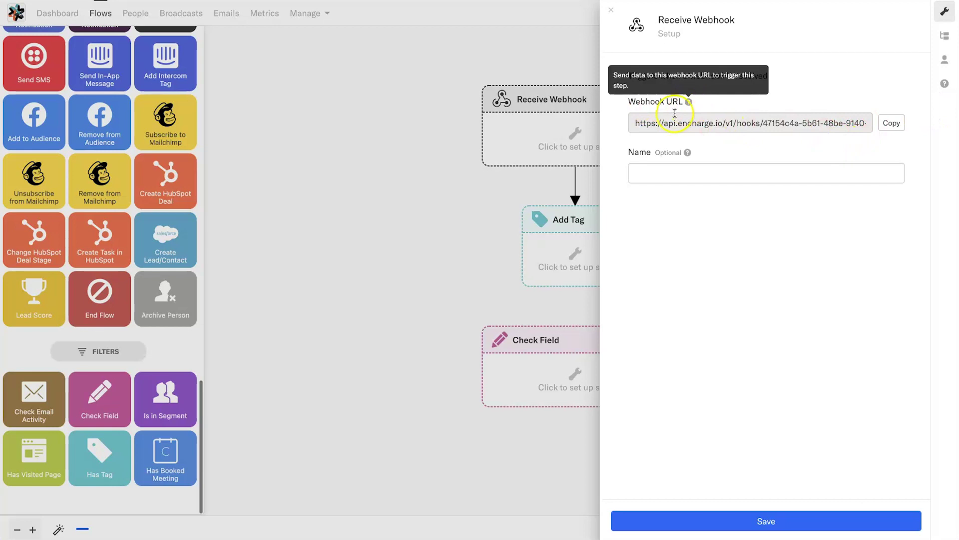
Select the Receive Webhook step's generated Webhook URL for copying
click(665, 120)
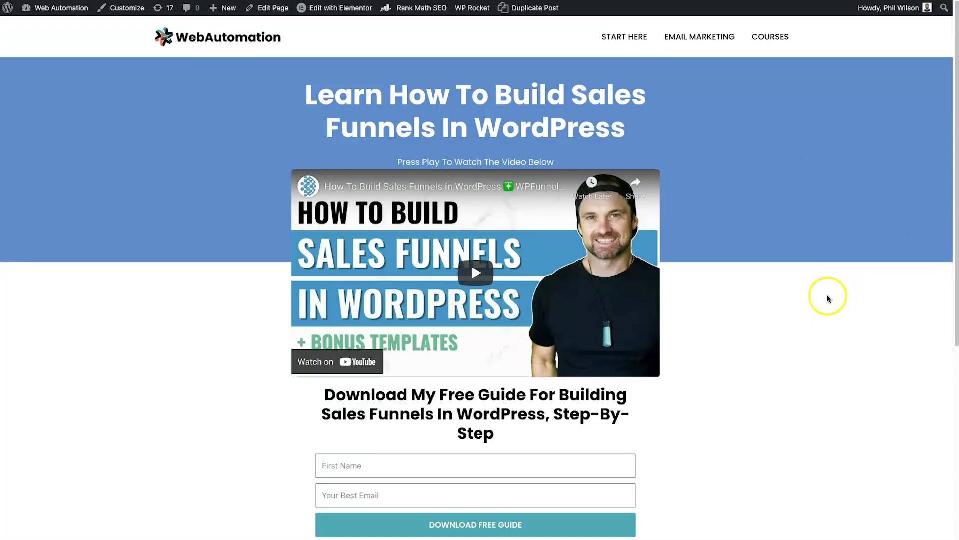
Scroll through the sales-funnel landing page, highlighting its main heading and Download heading
scroll(806, 304, down, 2)
scroll(665, 95, up, 2)
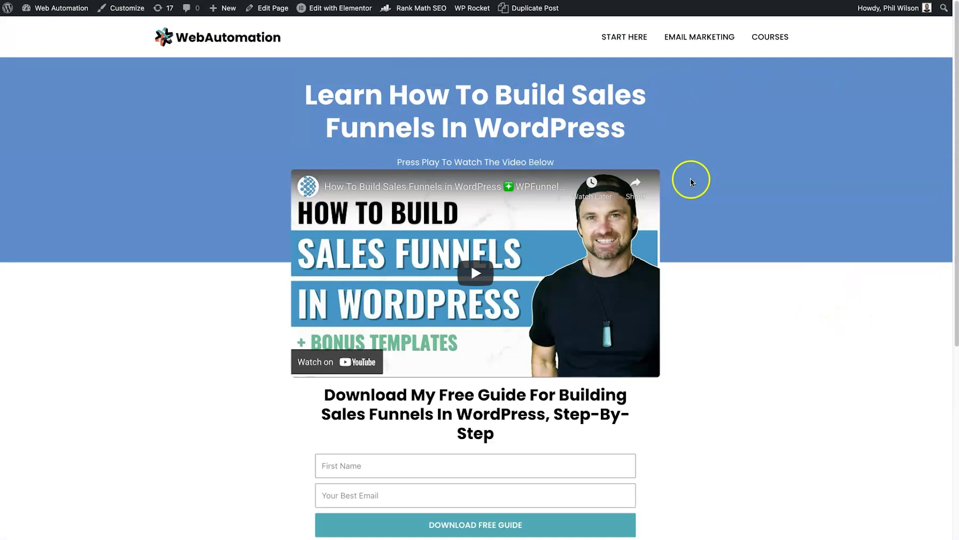
scroll(653, 106, down, 1)
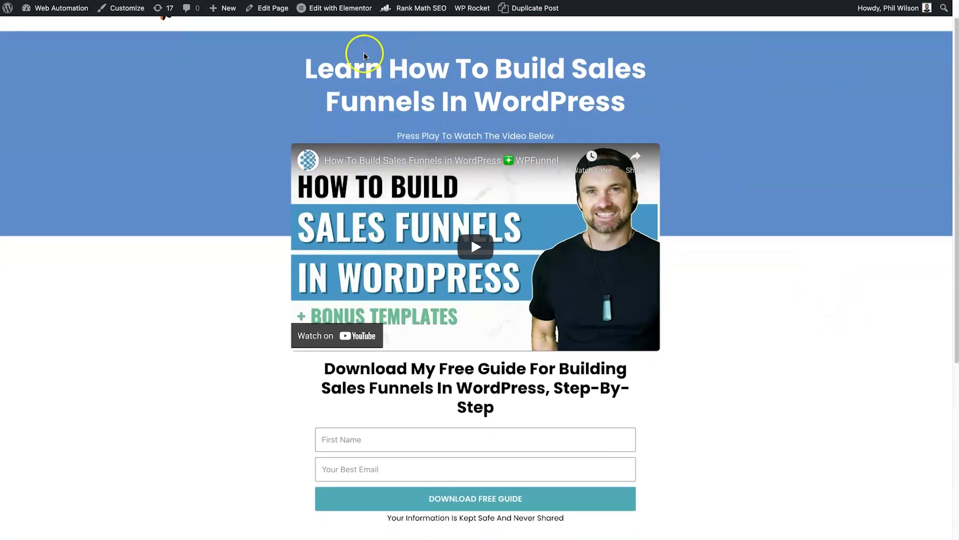
drag(300, 70, 628, 95)
click(628, 95)
scroll(649, 110, down, 5)
drag(400, 260, 529, 284)
click(529, 284)
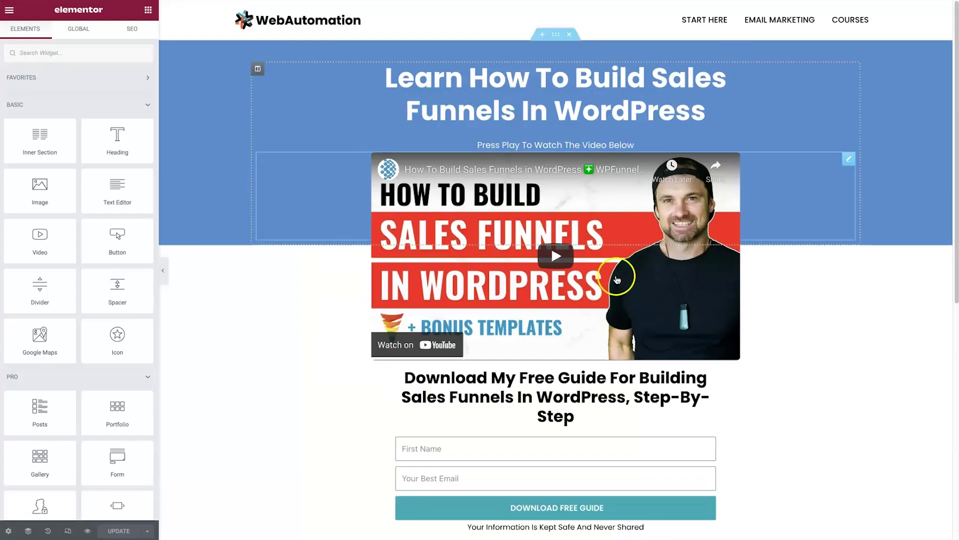
scroll(402, 481, down, 4)
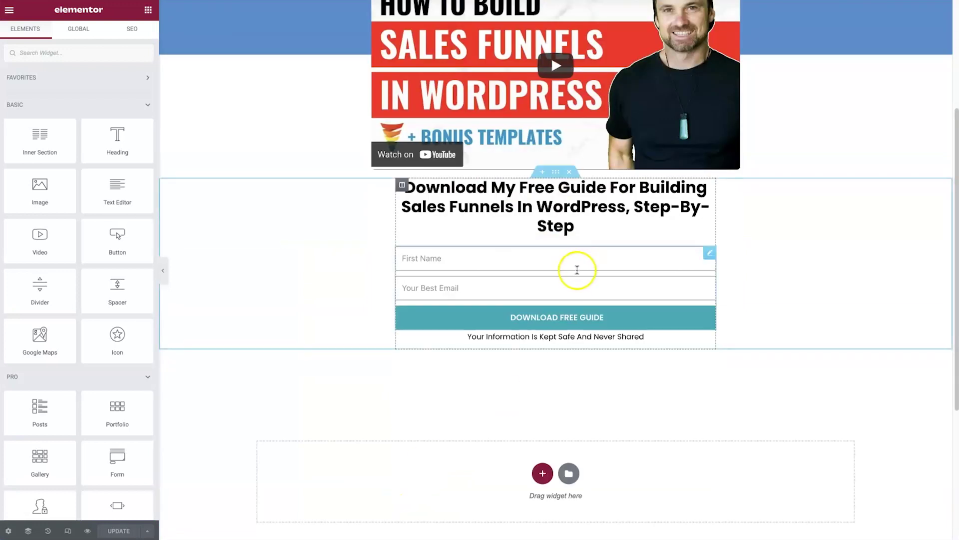
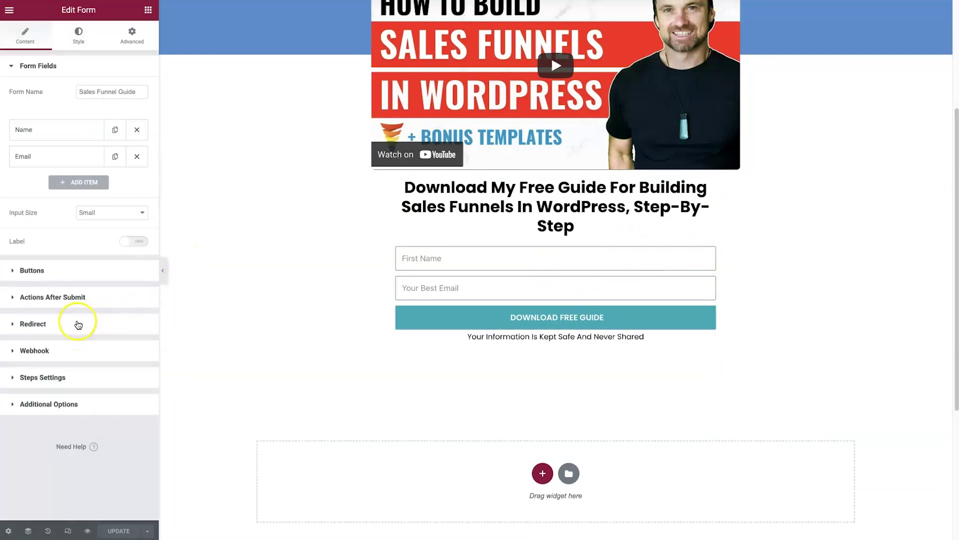
Remove and re-add the Webhook action under Actions After Submit, expanding its settings
click(90, 299)
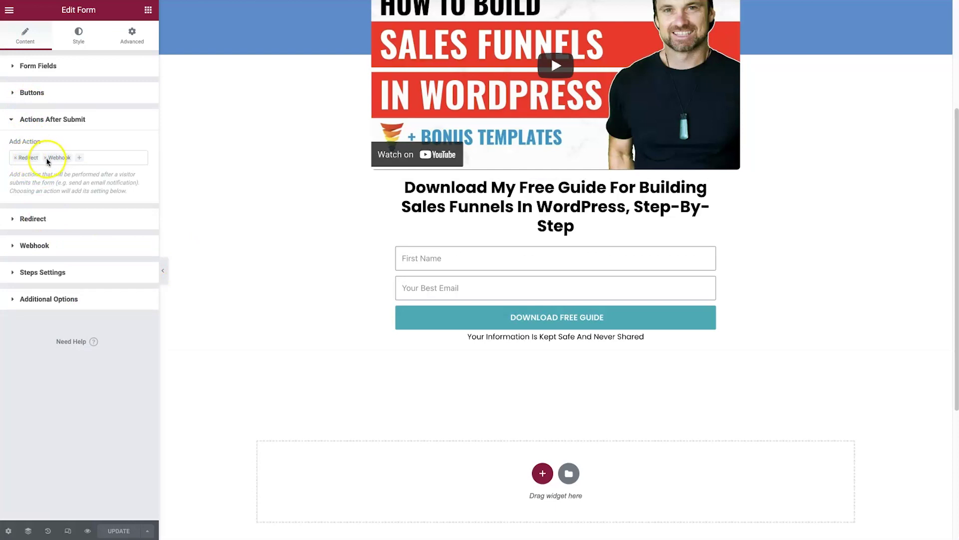
click(45, 157)
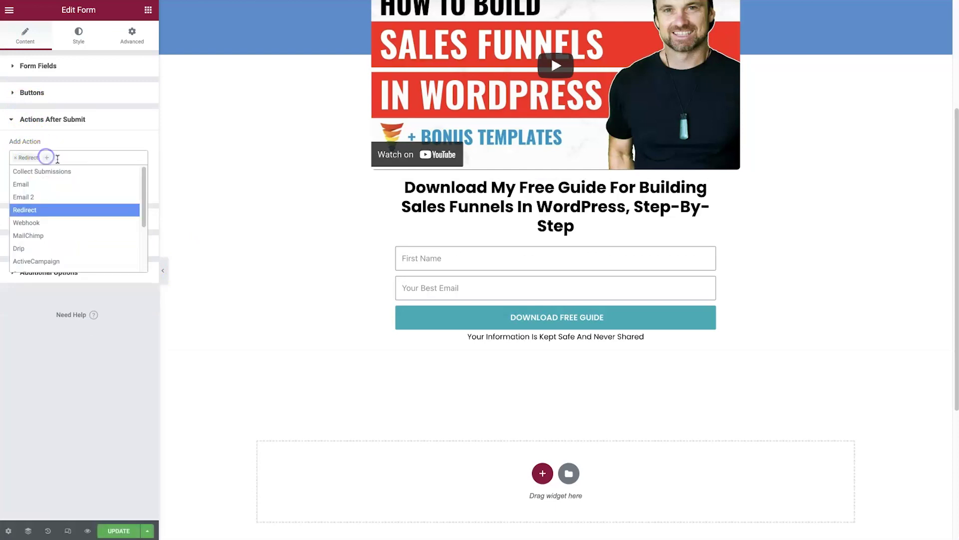
click(77, 155)
click(65, 156)
click(63, 220)
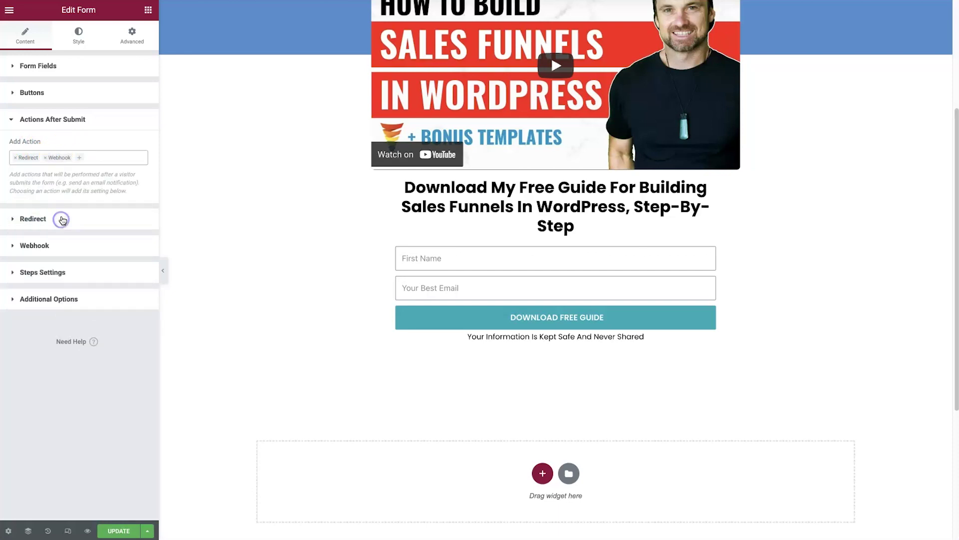
click(46, 247)
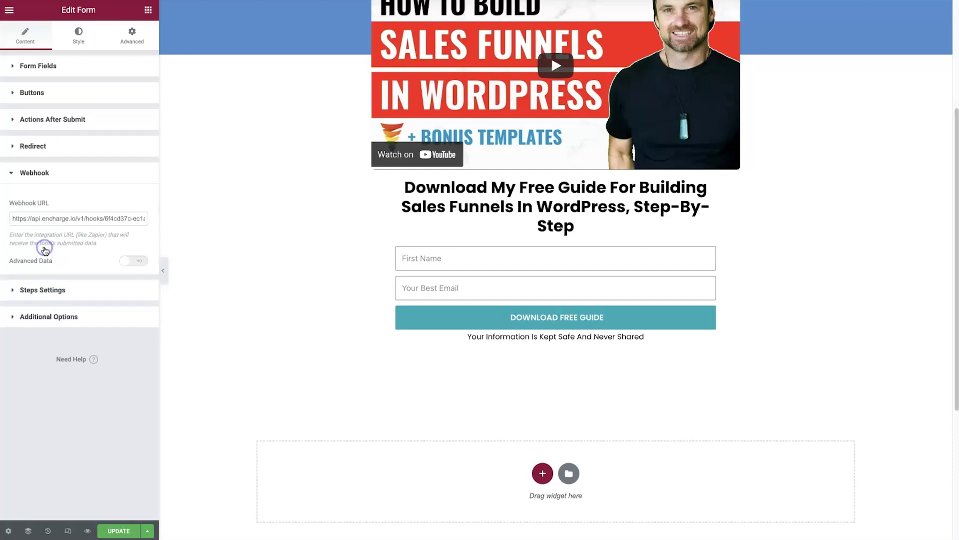
Replace the Webhook URL with the Encharge Receive Webhook URL and update the page
click(57, 216)
key(ctrl+a)
key(BackSpace)
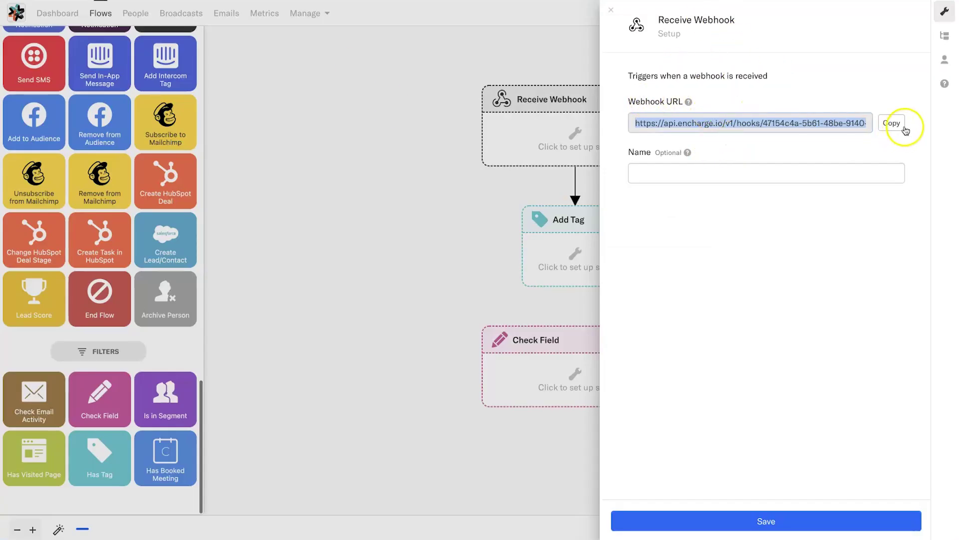
click(892, 124)
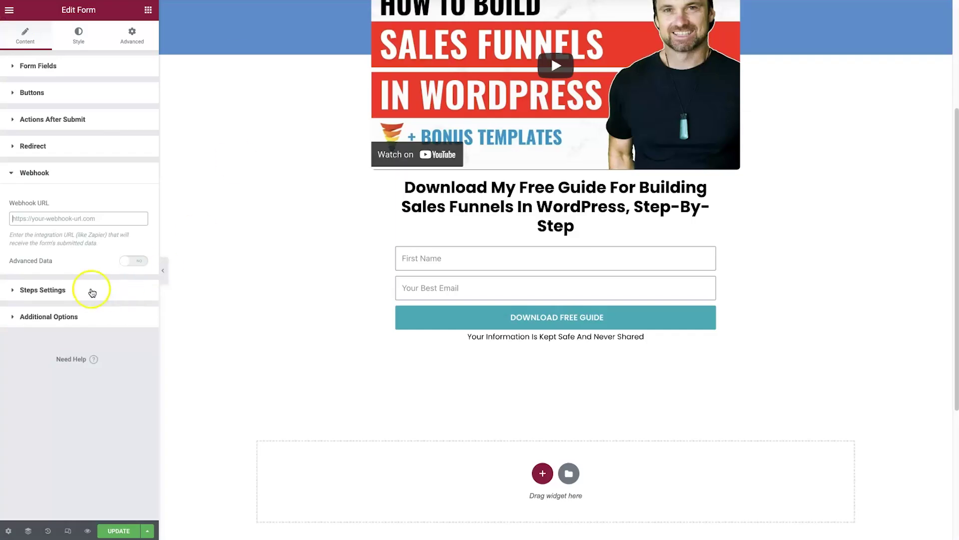
click(40, 219)
key(ctrl+v)
click(115, 531)
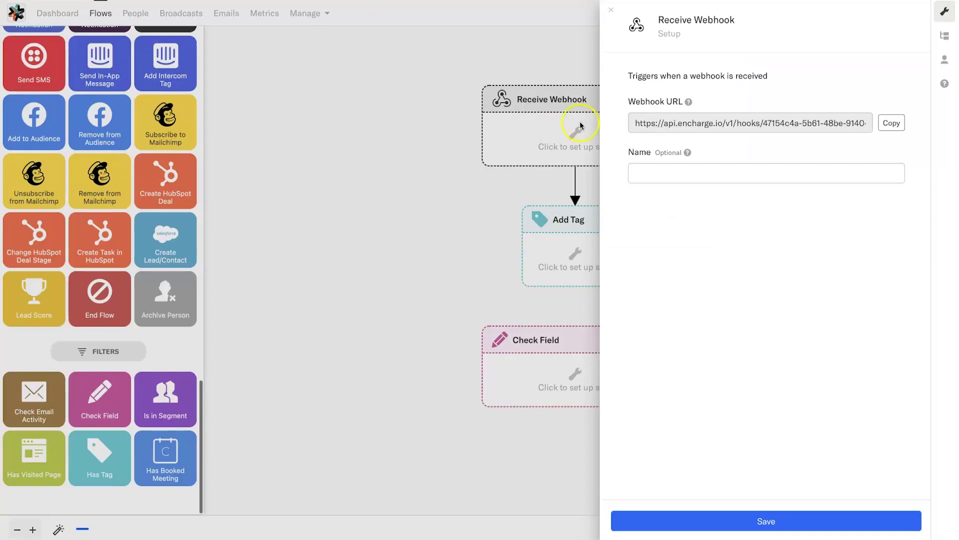
click(654, 167)
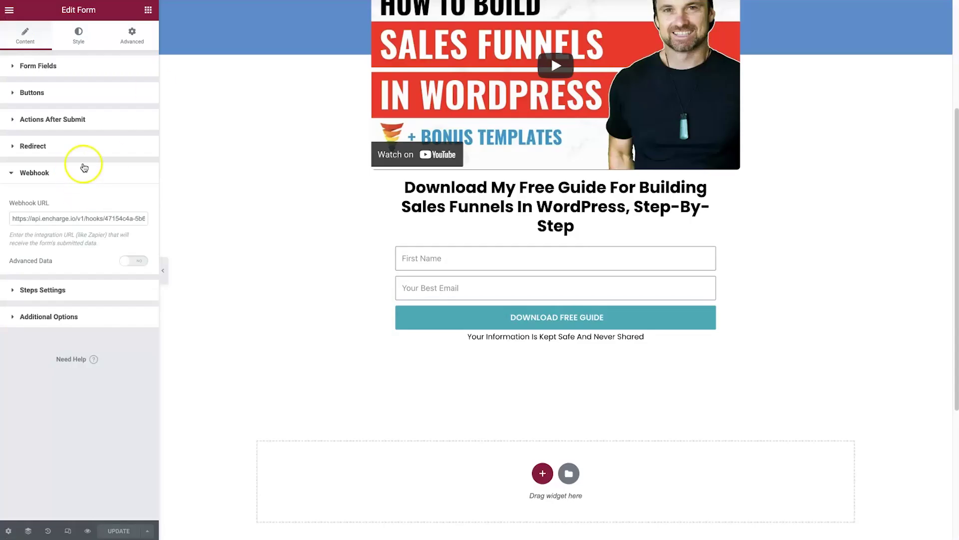
Prefix the form name with 'WA', update the page, and save the named Encharge webhook
click(71, 70)
triple_click(102, 91)
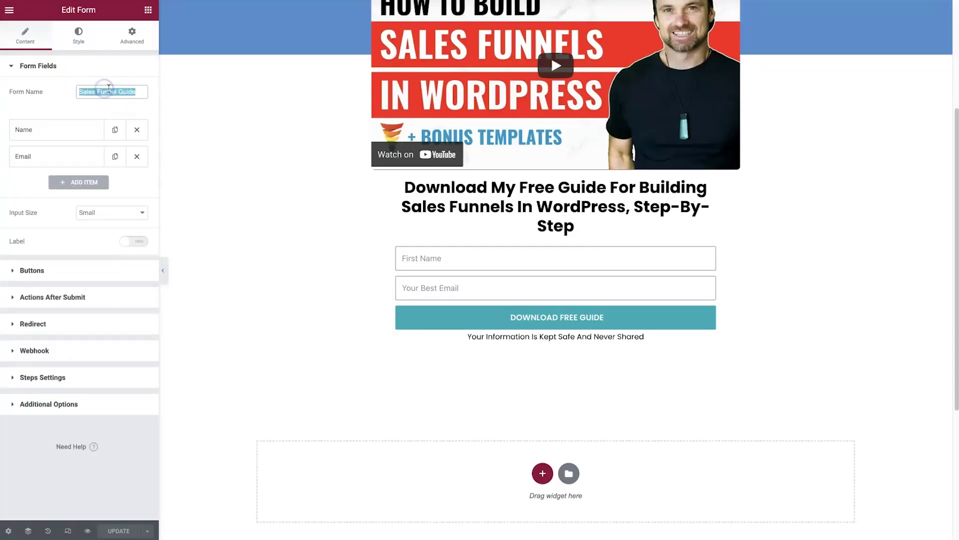
click(80, 93)
text(WA)
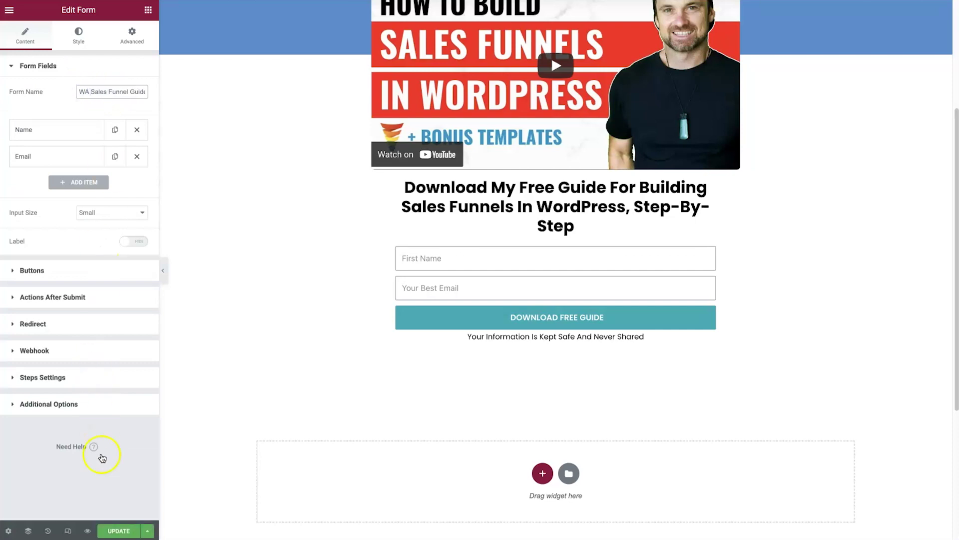
click(112, 529)
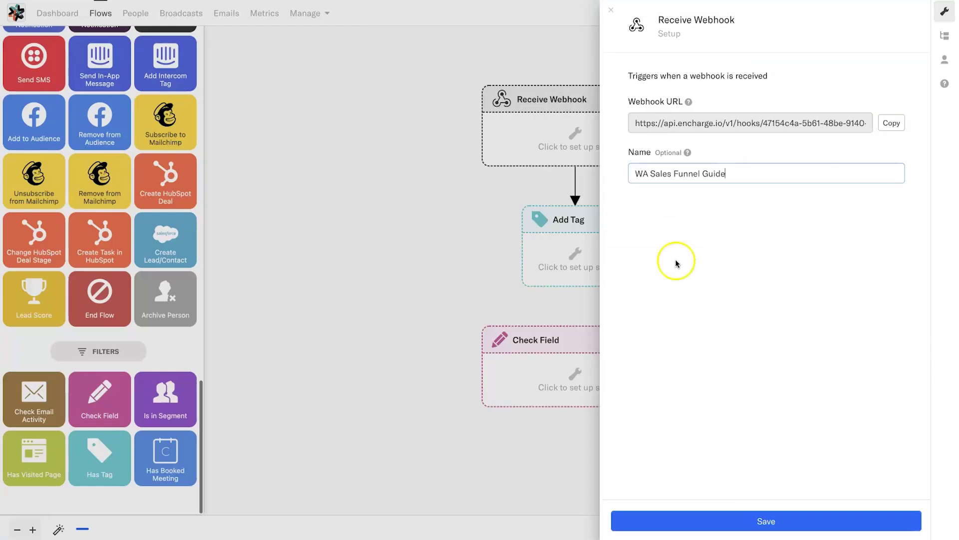
click(769, 521)
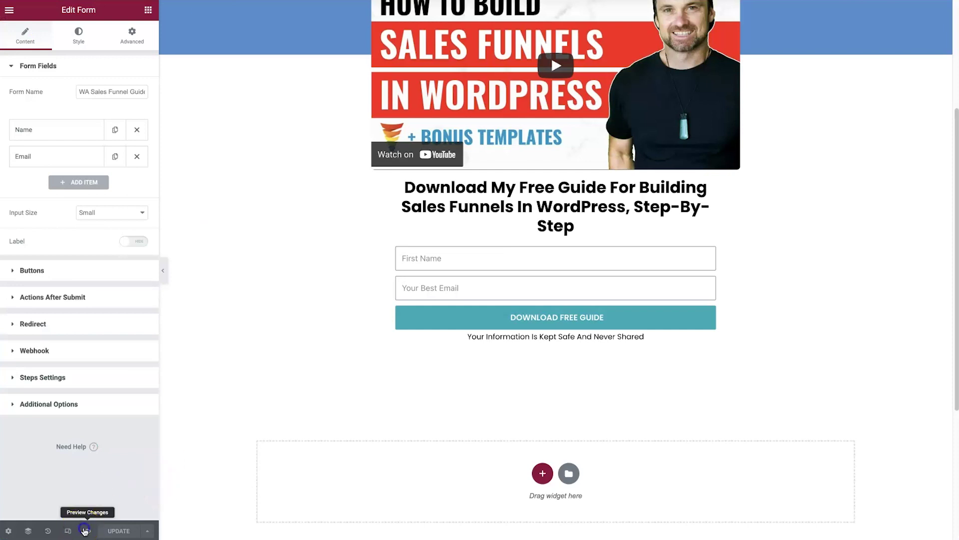
Preview the live page and submit the form with test sign-up details
click(84, 528)
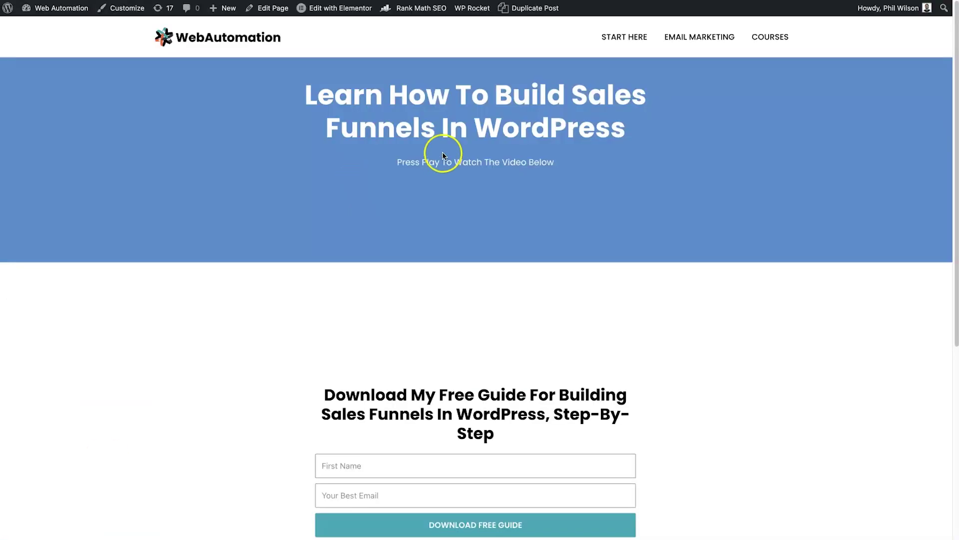
scroll(460, 435, down, 2)
click(446, 388)
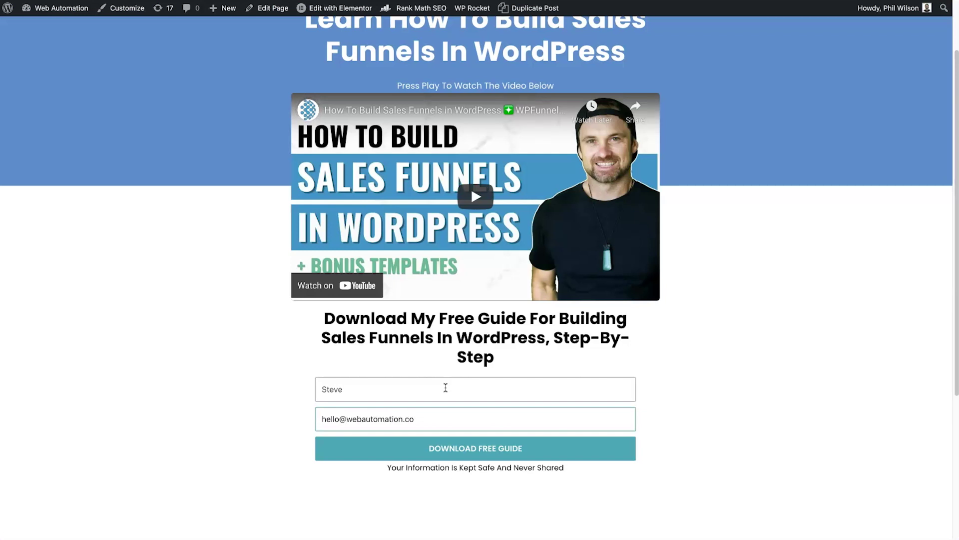
text(+1)
click(449, 446)
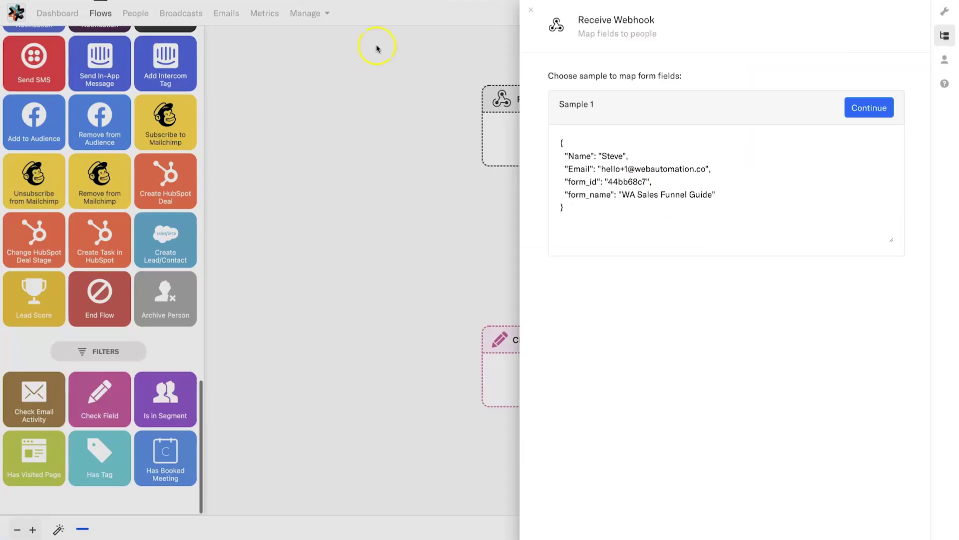
Review the name and email in webhook Sample 1, then continue to field mapping
drag(602, 156, 615, 151)
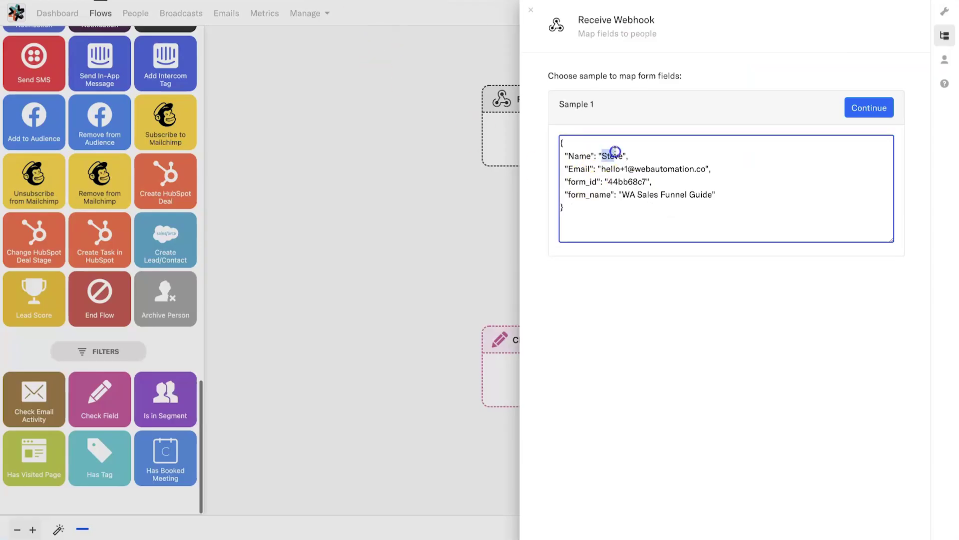
click(596, 156)
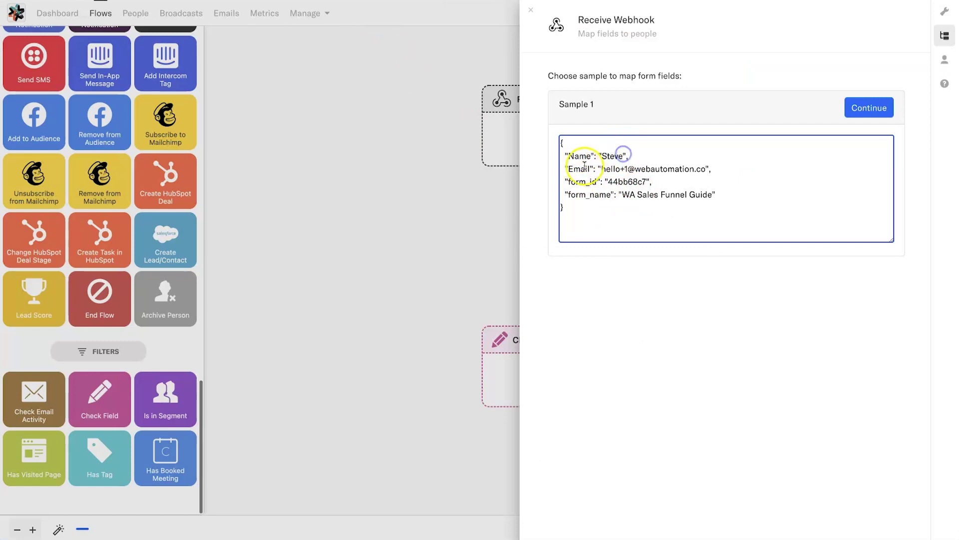
drag(602, 169, 708, 170)
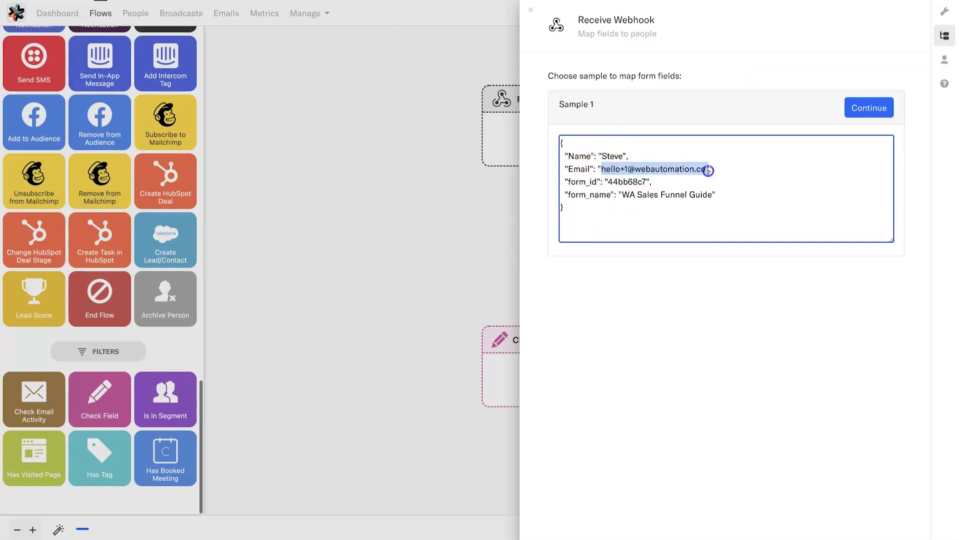
click(705, 171)
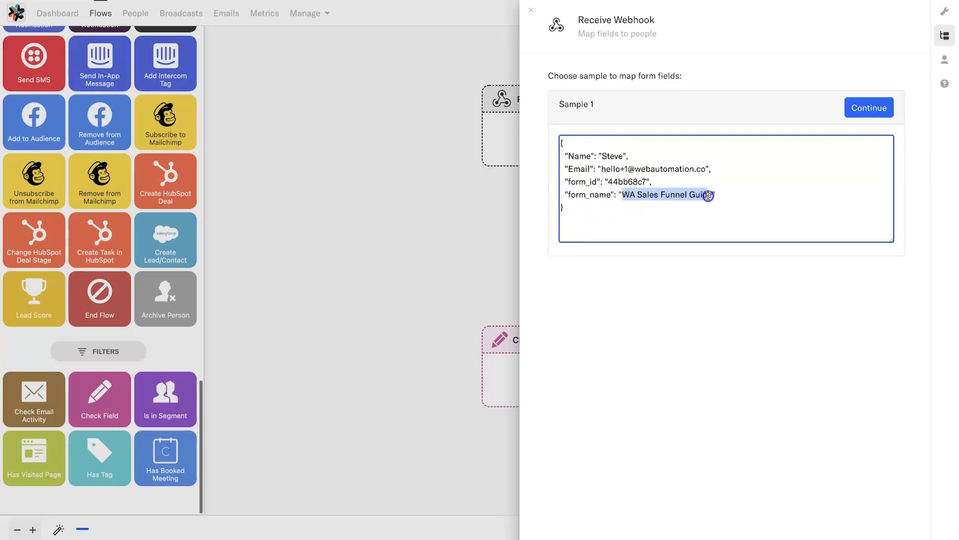
click(857, 107)
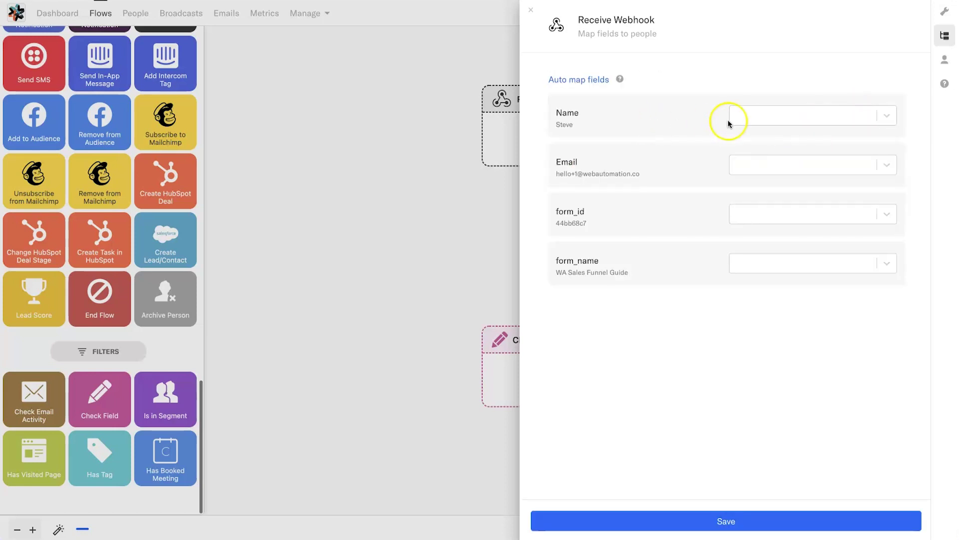
Map the sample's Name to First Name and Email to Email
click(752, 108)
click(749, 212)
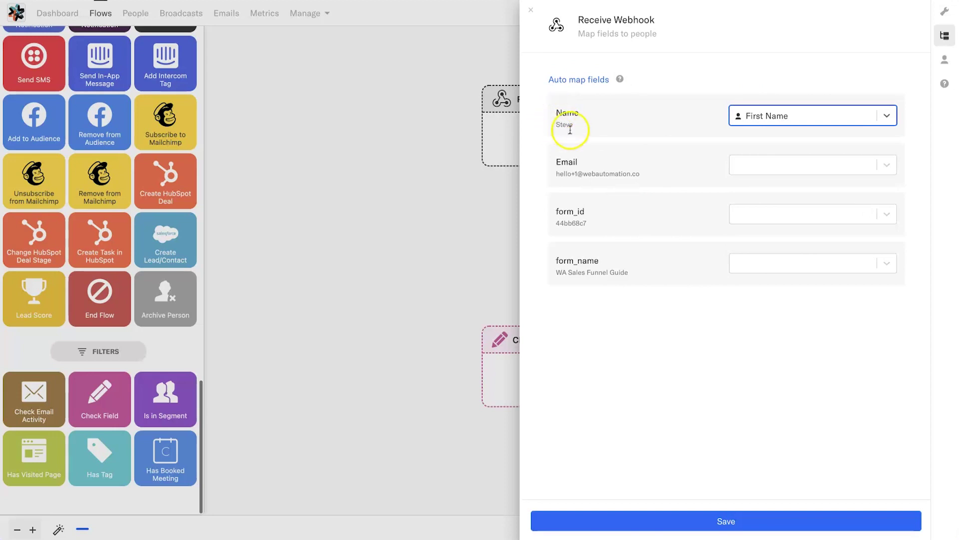
click(770, 121)
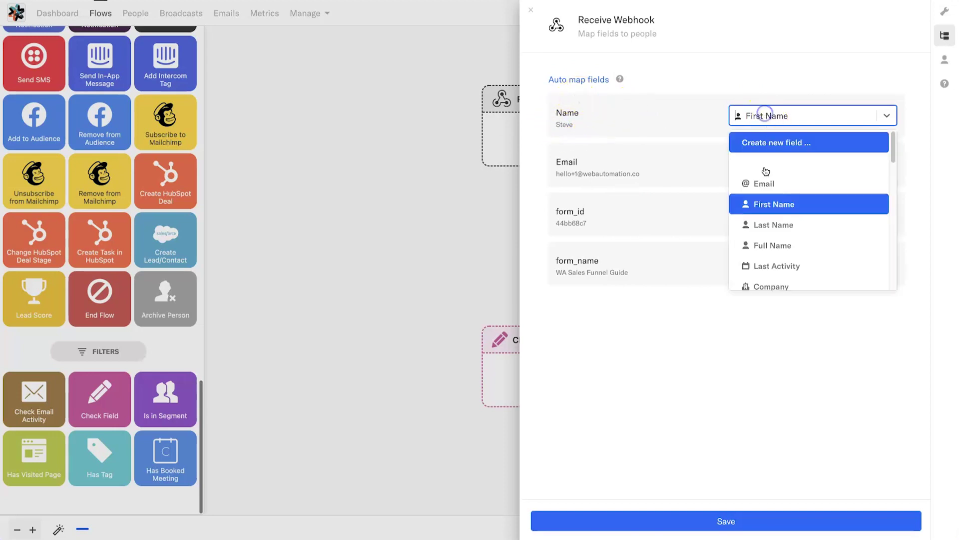
click(762, 238)
click(773, 122)
click(765, 204)
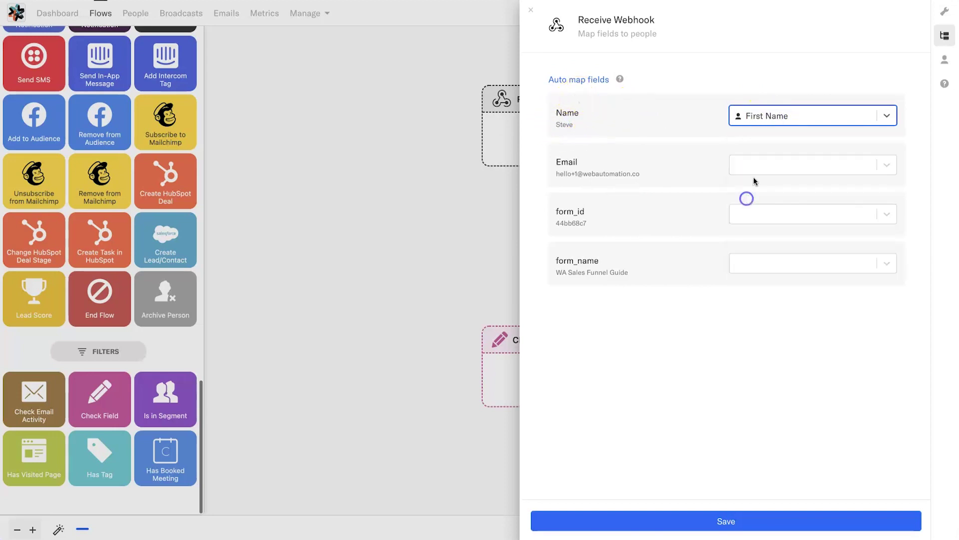
click(754, 167)
click(759, 234)
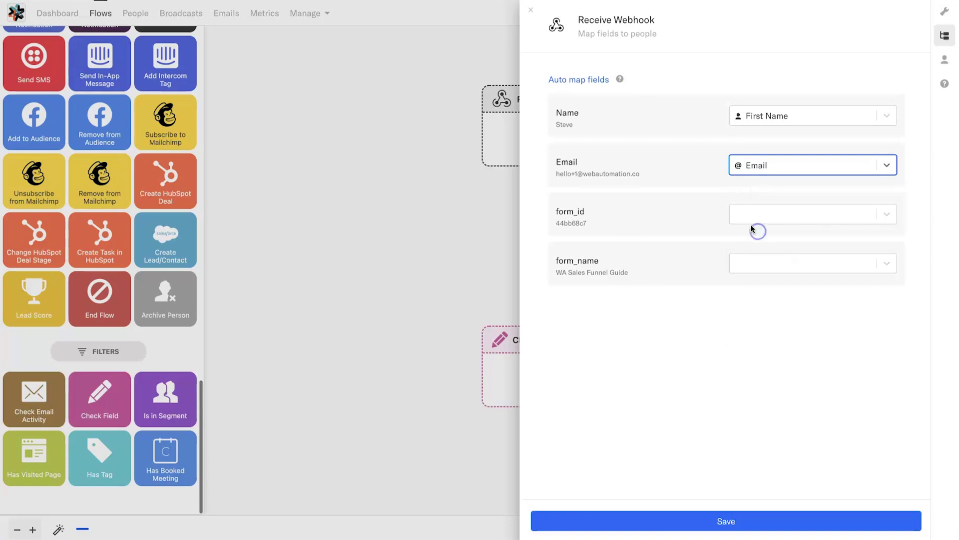
Map form_name to Subscription Form and save the webhook trigger
click(742, 270)
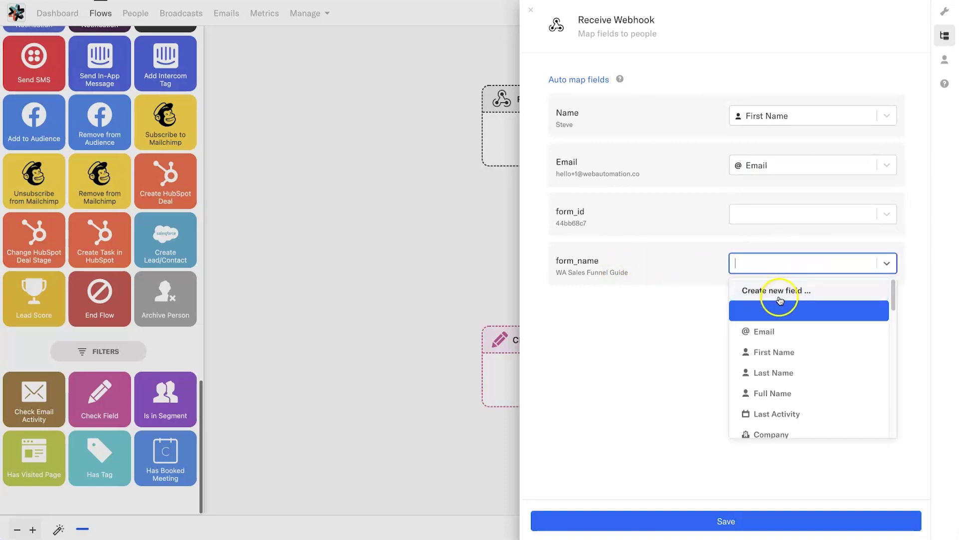
scroll(778, 300, down, 5)
scroll(778, 300, down, 5)
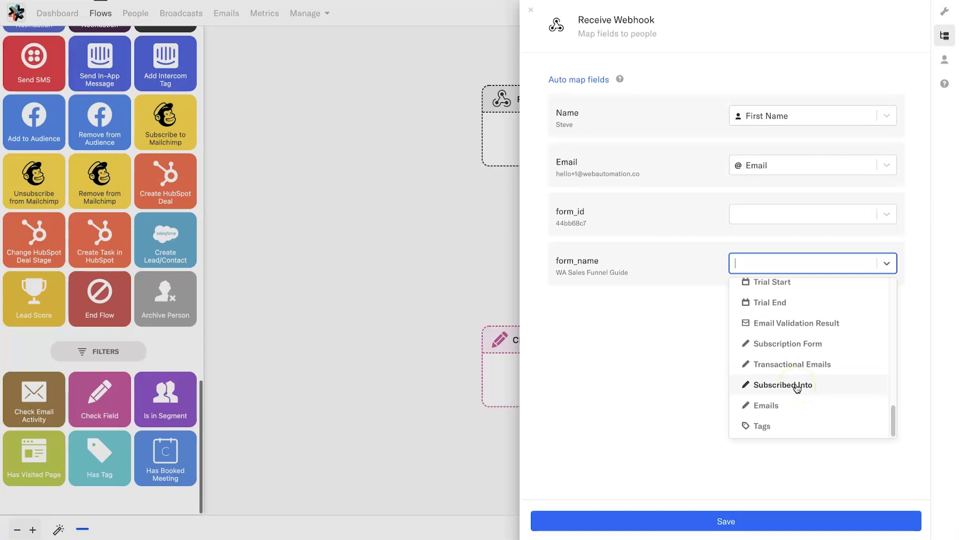
click(776, 350)
click(706, 369)
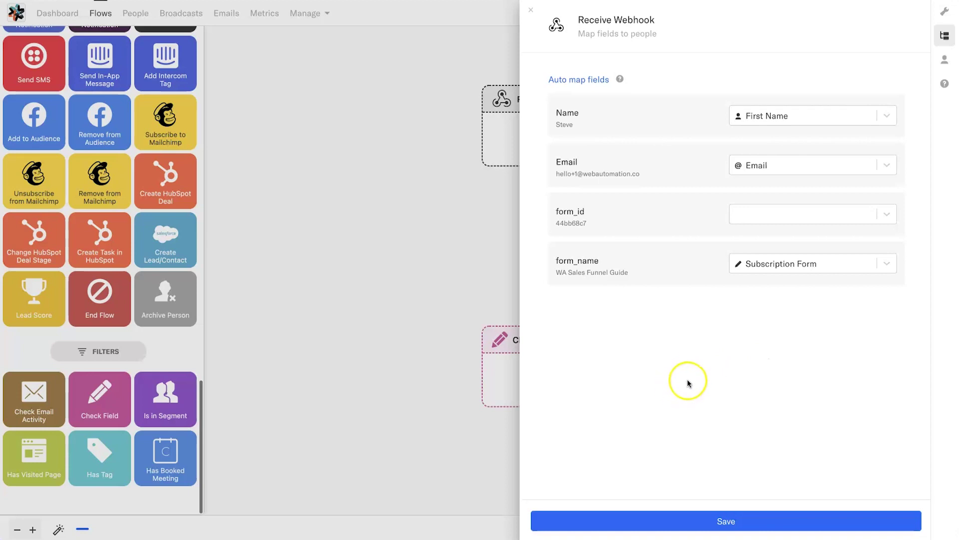
click(789, 520)
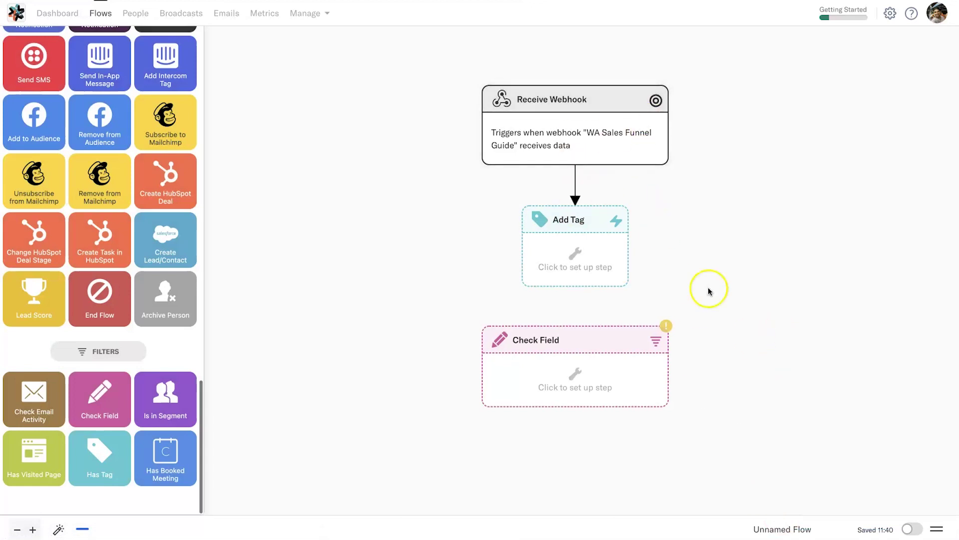
Connect the Add Tag step to the Check Field step
mouse_move(575, 286)
drag(575, 286, 574, 344)
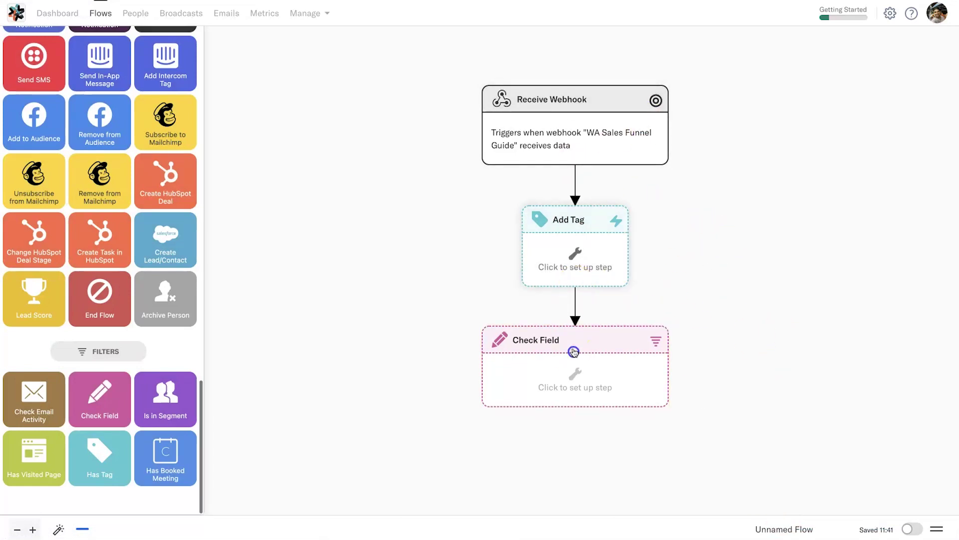
click(568, 253)
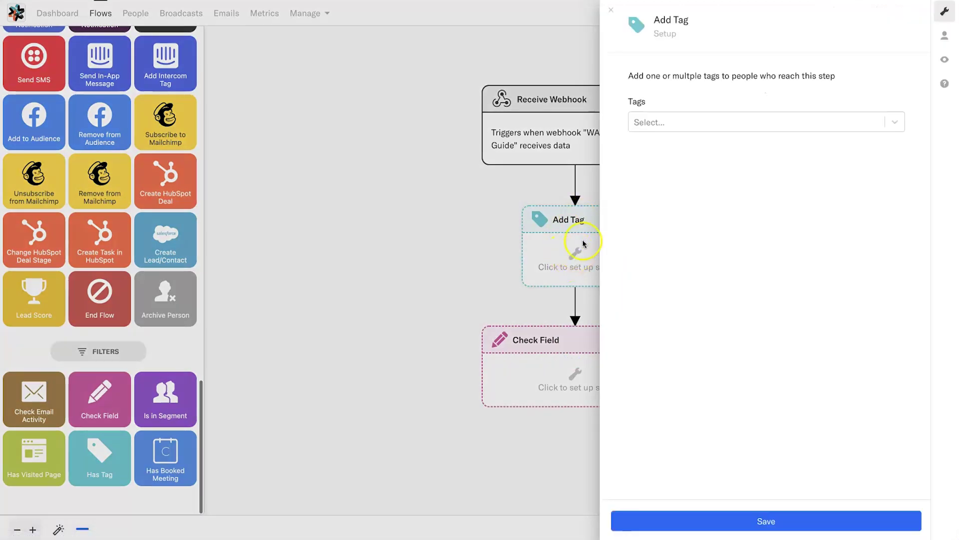
Create the tag 'WA Sales Funnel Guide' in the Add Tag step and save it
click(658, 121)
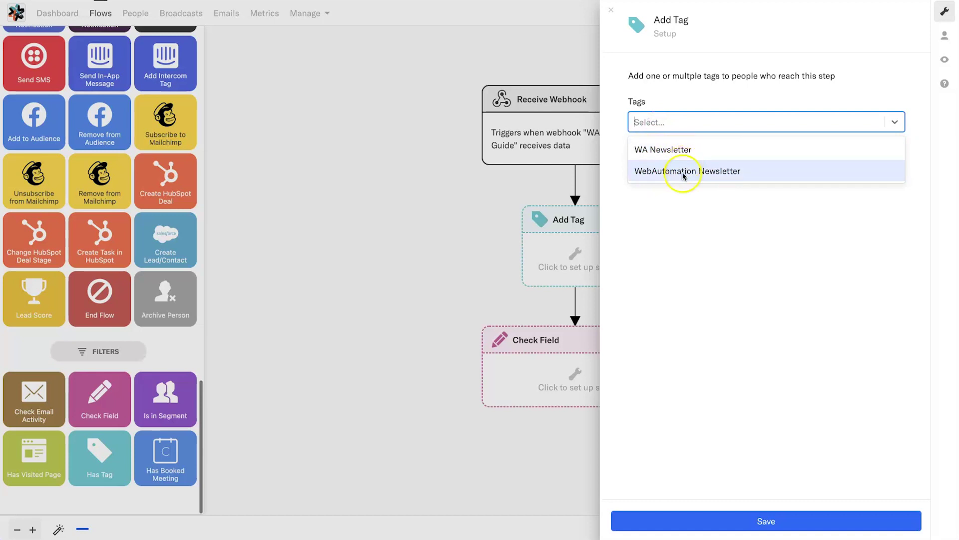
click(670, 122)
click(661, 122)
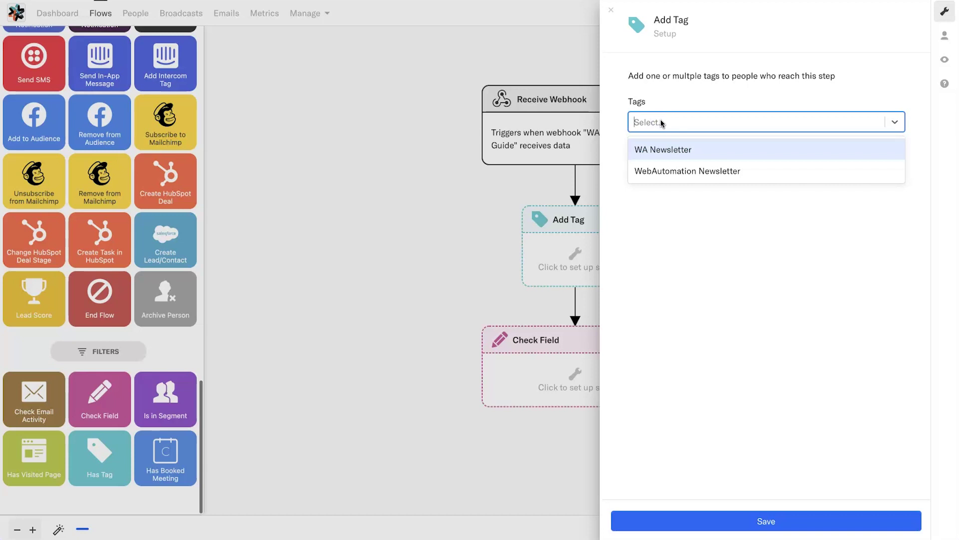
text(Sales Funnel Guide)
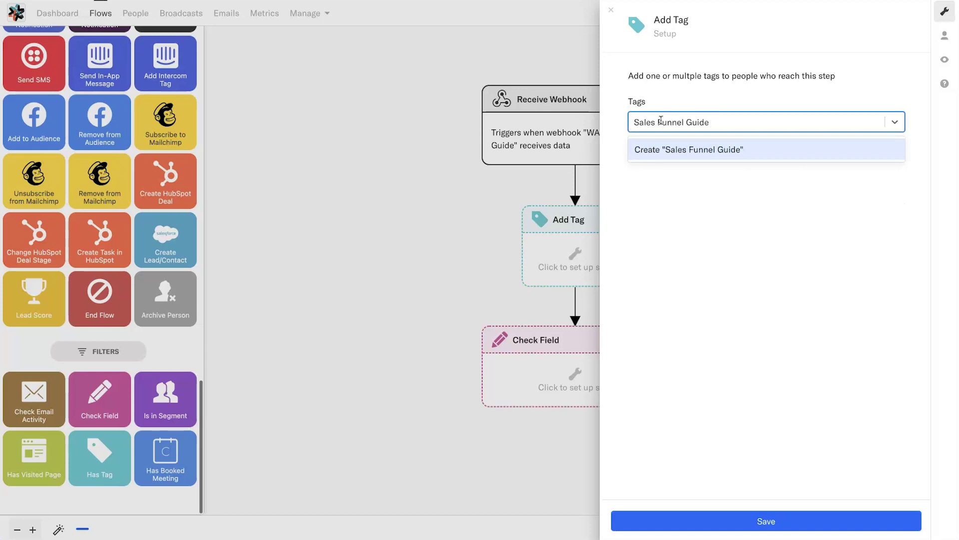
click(633, 122)
text(WA)
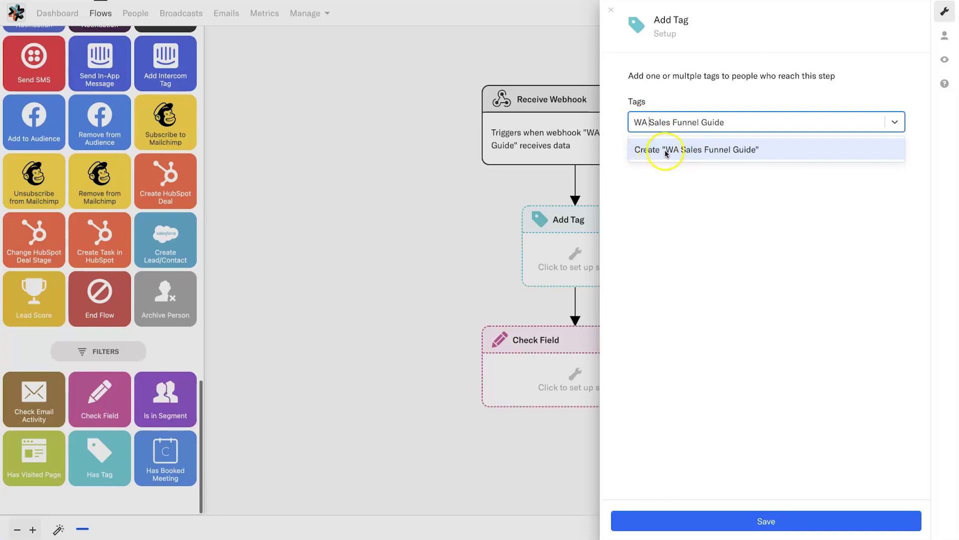
click(722, 150)
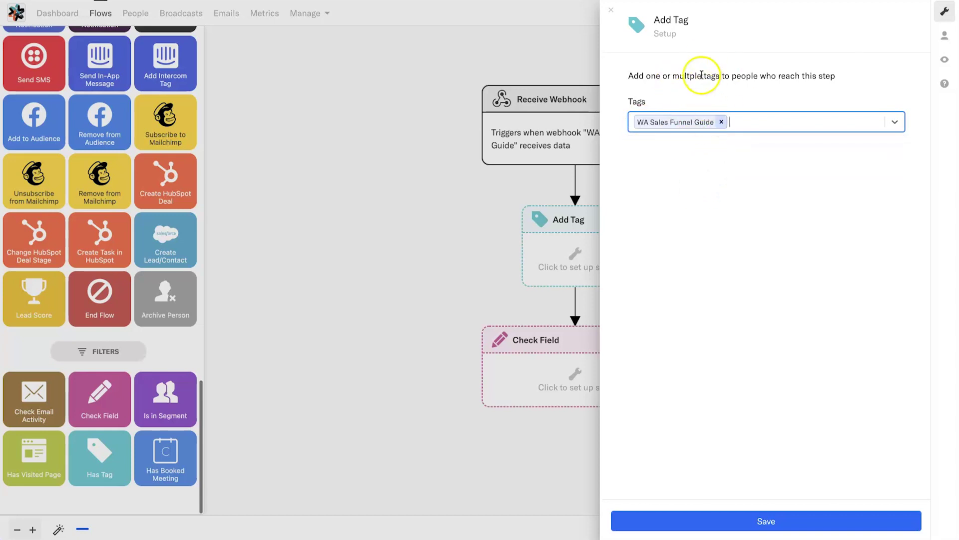
click(765, 519)
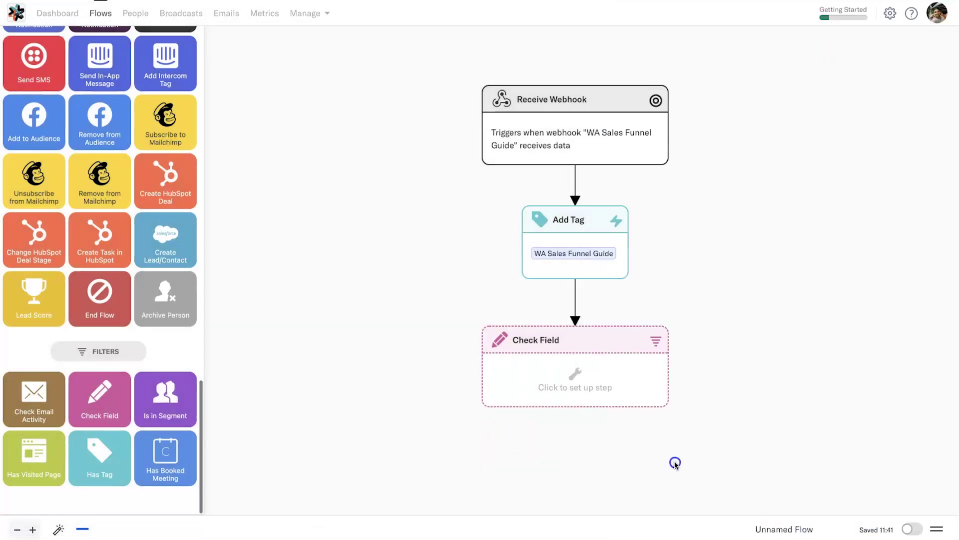
mouse_move(535, 124)
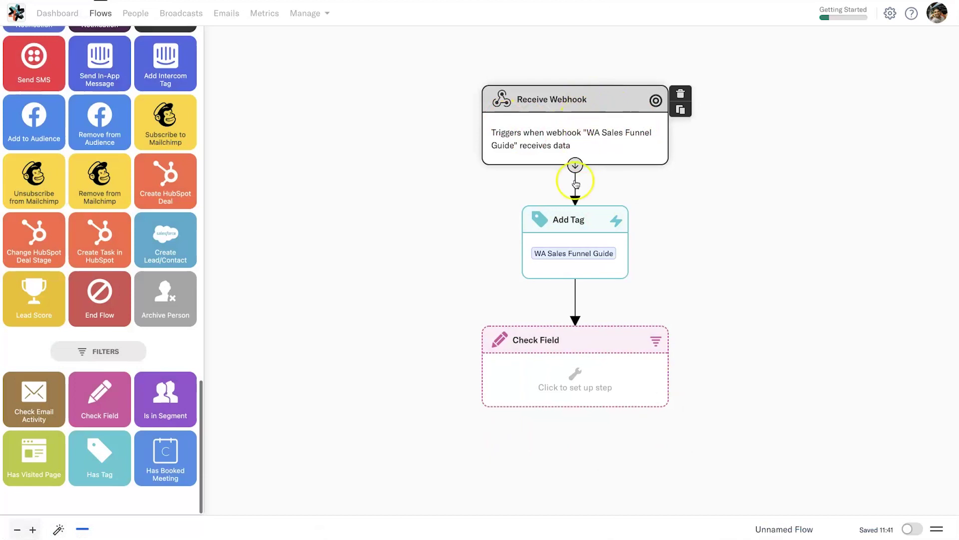
Give Check Field an all-match condition 'has tag WebAutomation Newsletter' and save it
mouse_move(578, 229)
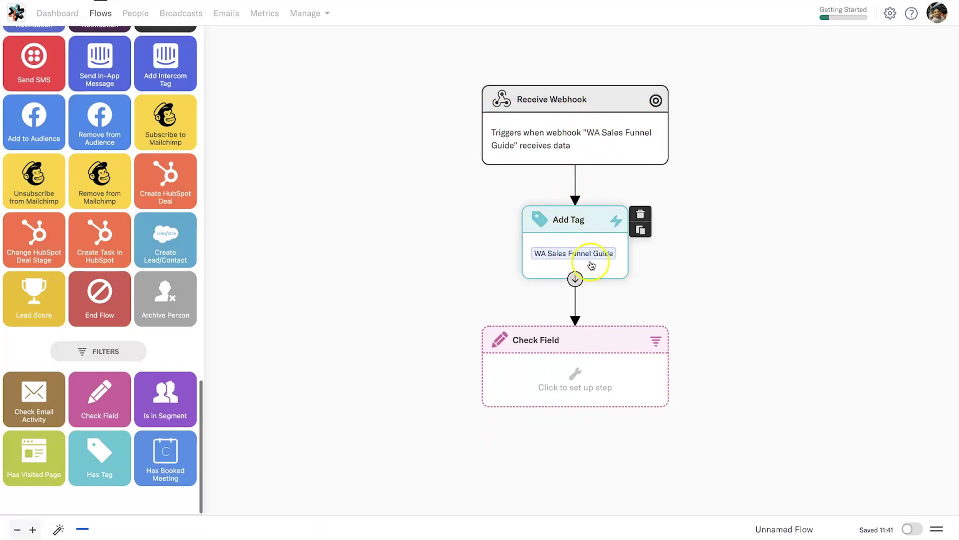
scroll(733, 348, up, 3)
scroll(739, 300, down, 2)
scroll(741, 285, down, 3)
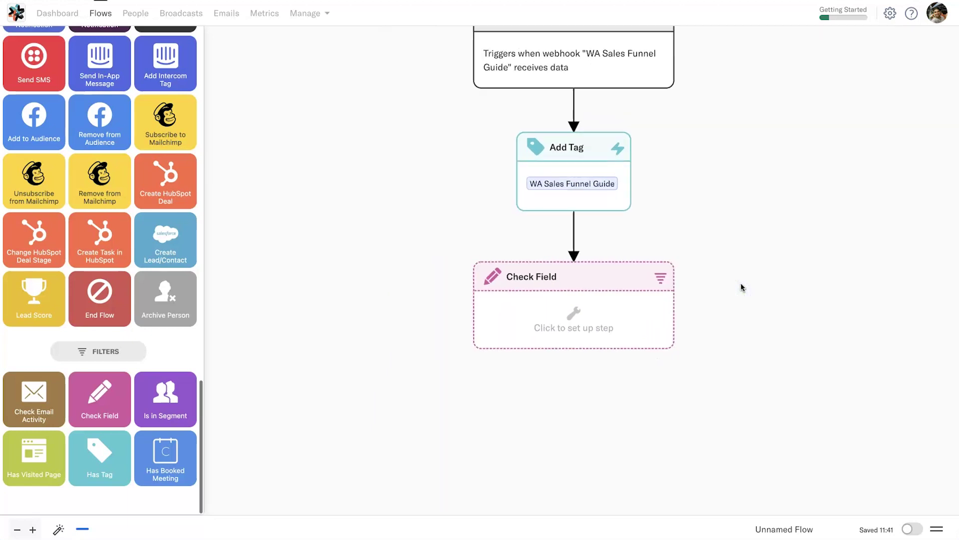
scroll(706, 322, down, 2)
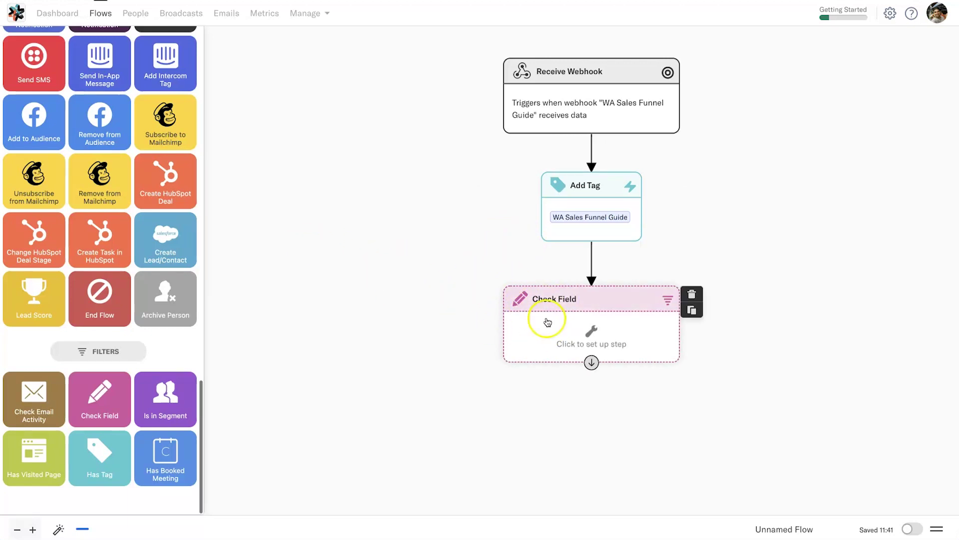
click(588, 334)
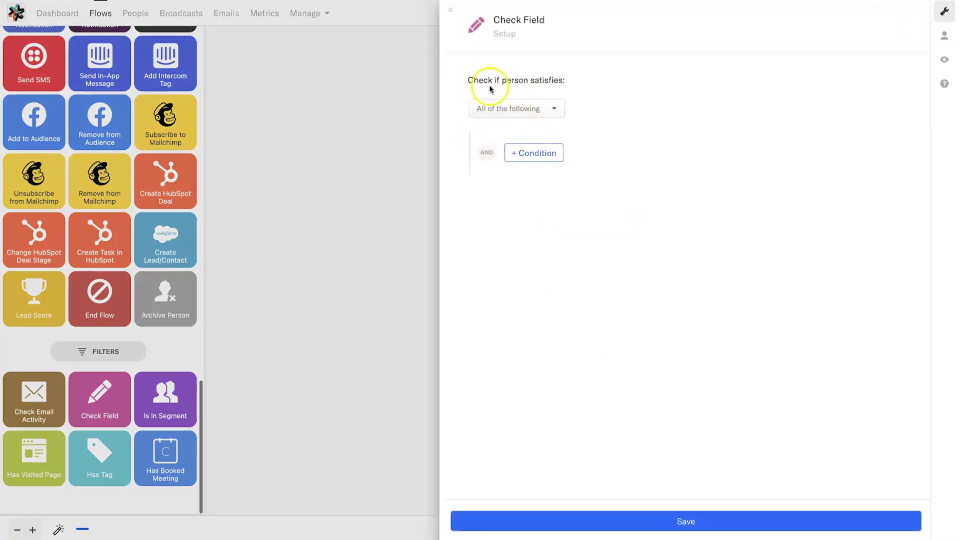
click(488, 114)
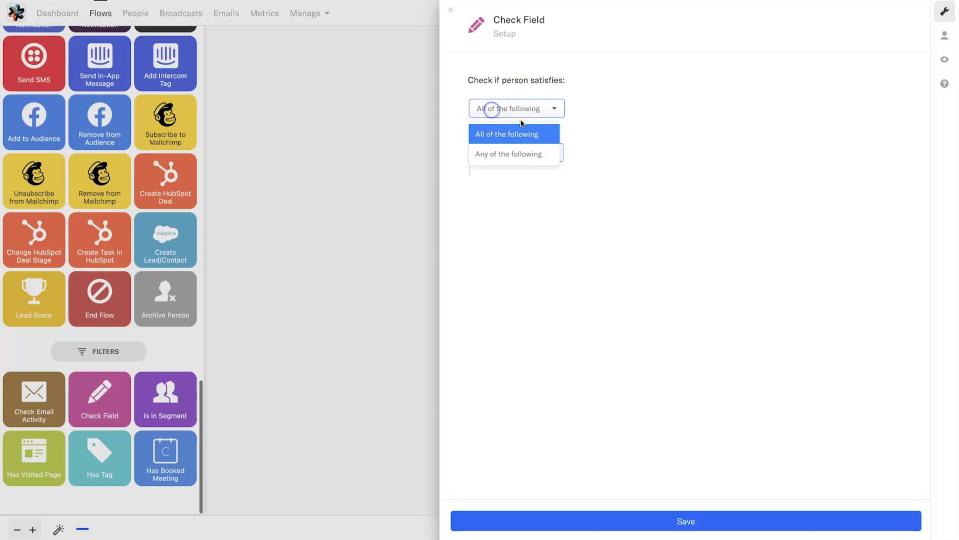
click(527, 109)
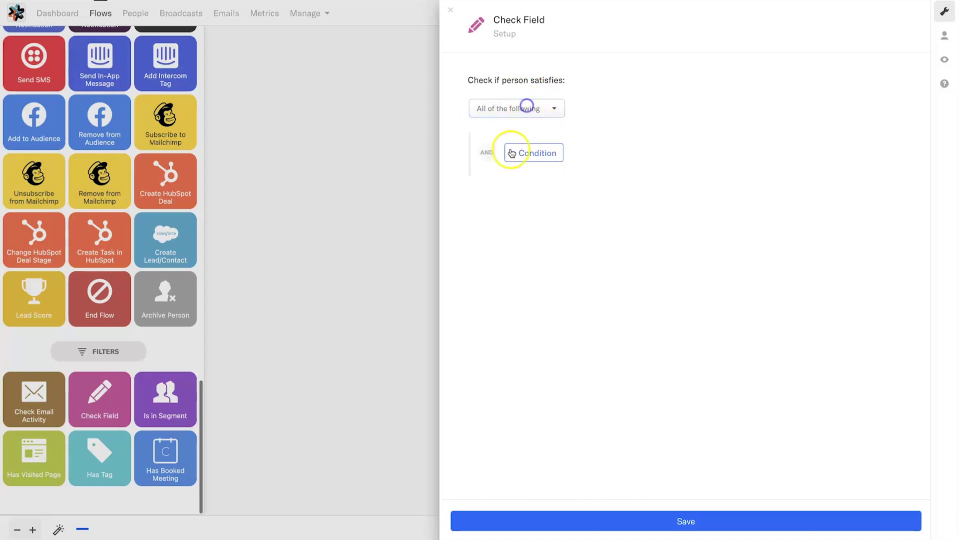
click(535, 153)
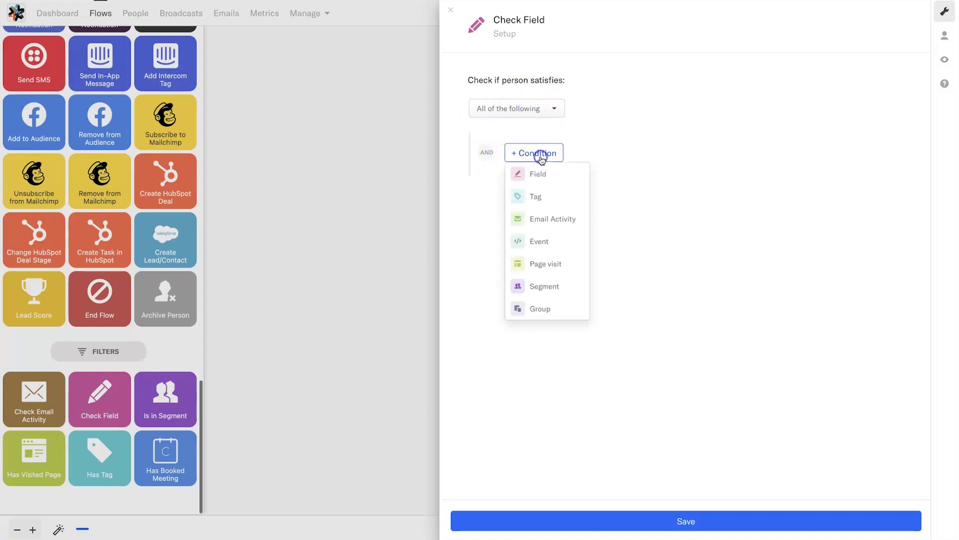
click(536, 200)
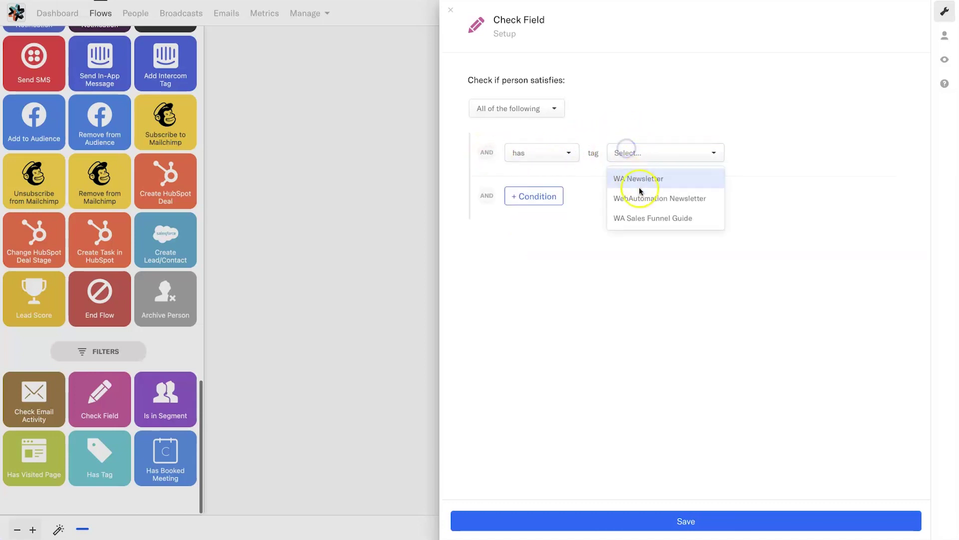
click(652, 199)
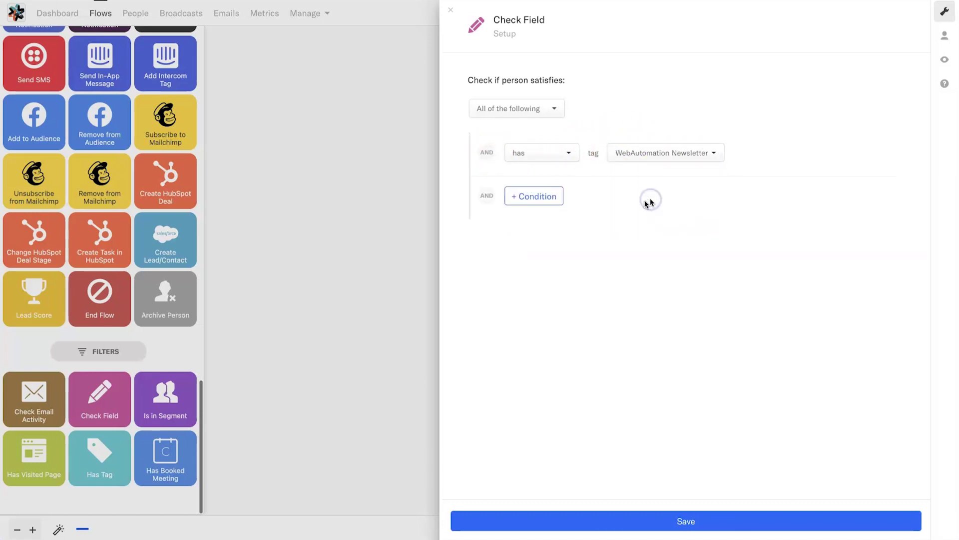
click(643, 520)
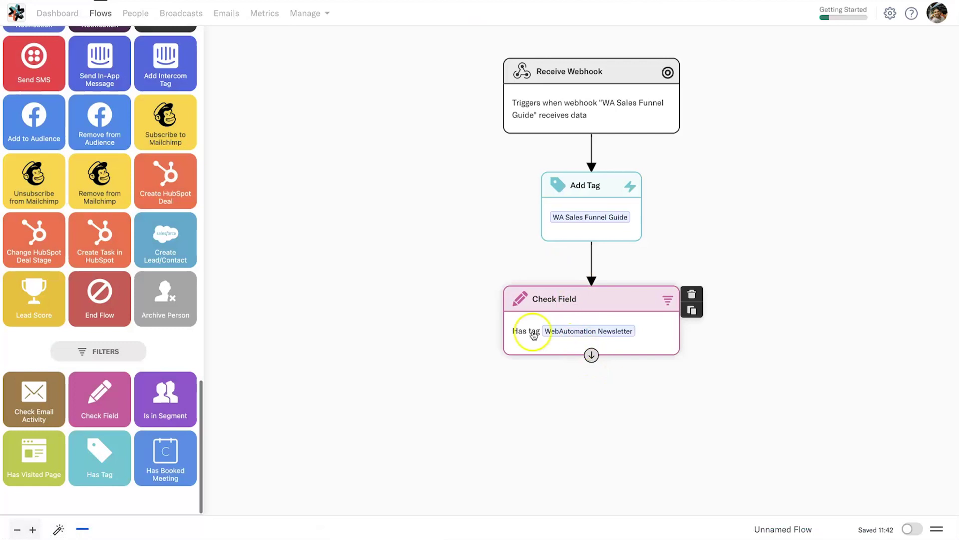
Add a Remove Tag step to the flow canvas below Check Field
scroll(137, 267, up, 4)
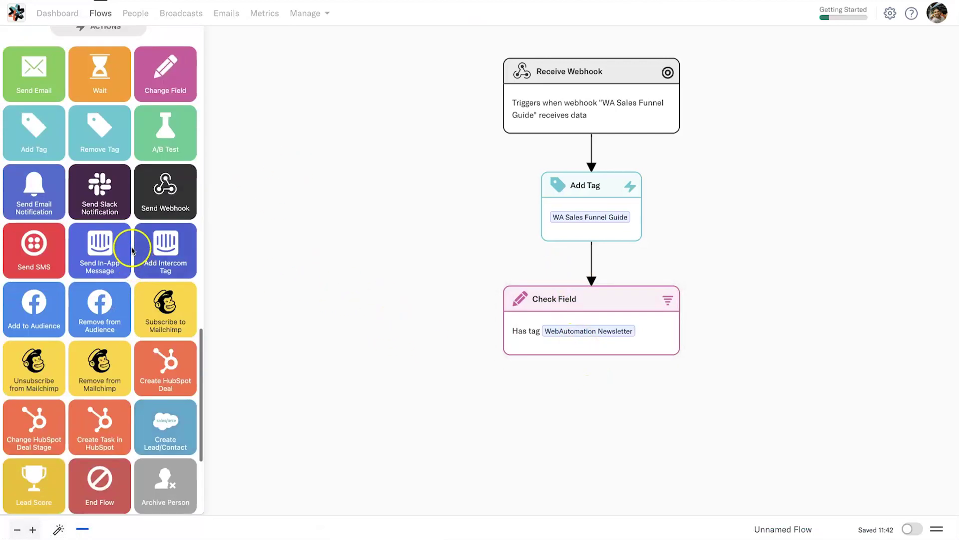
drag(103, 128, 691, 415)
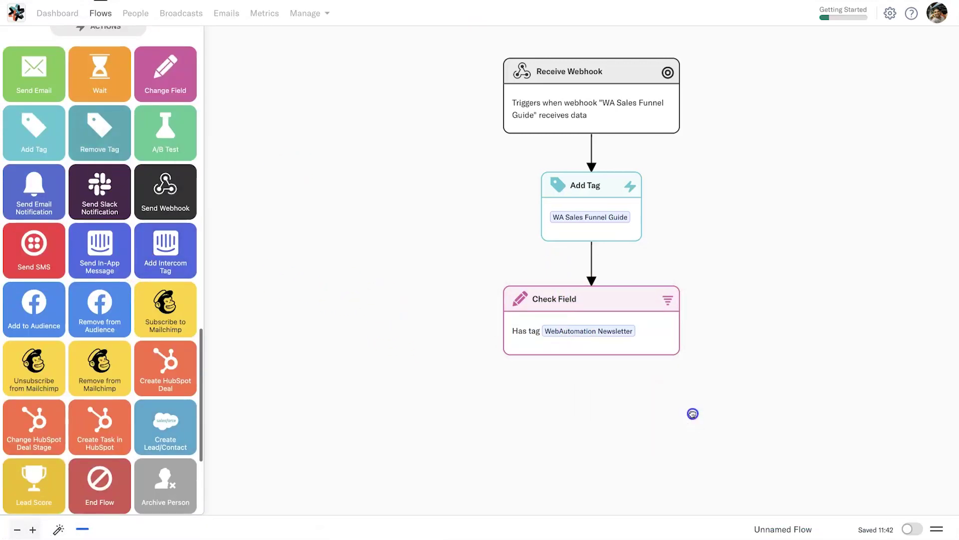
drag(591, 355, 704, 400)
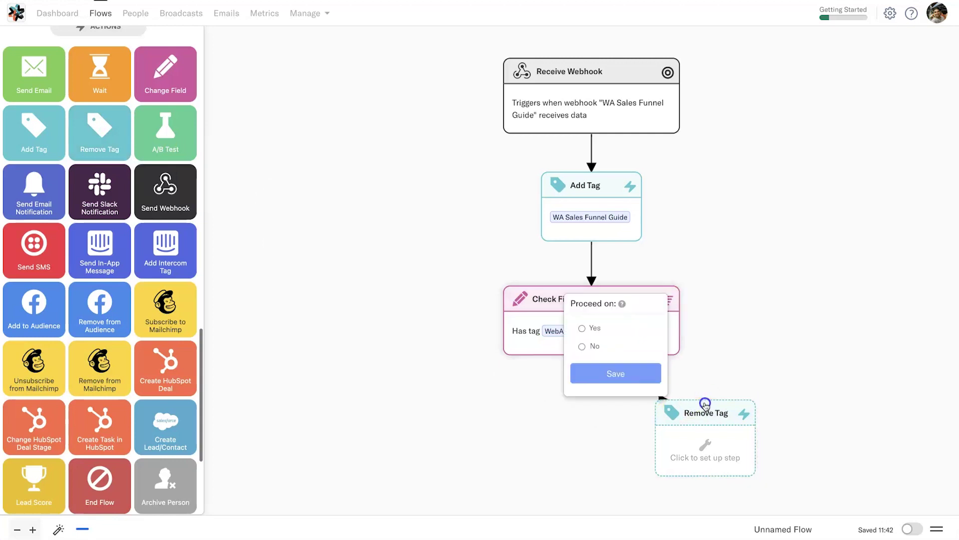
Connect Check Field's Yes outcome to the Remove Tag step
mouse_move(619, 309)
click(582, 346)
click(582, 328)
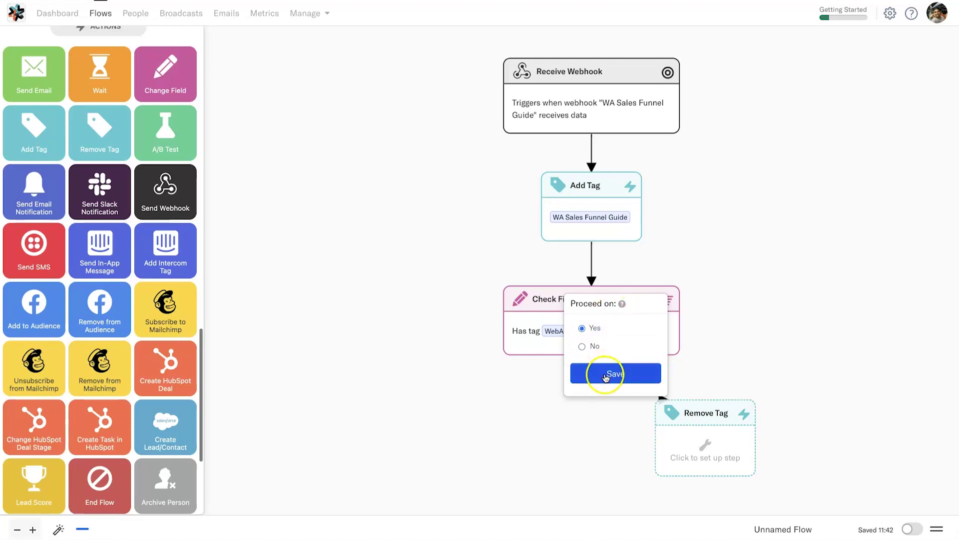
click(606, 376)
Set Remove Tag to remove the WebAutomation Newsletter tag and save it
click(706, 446)
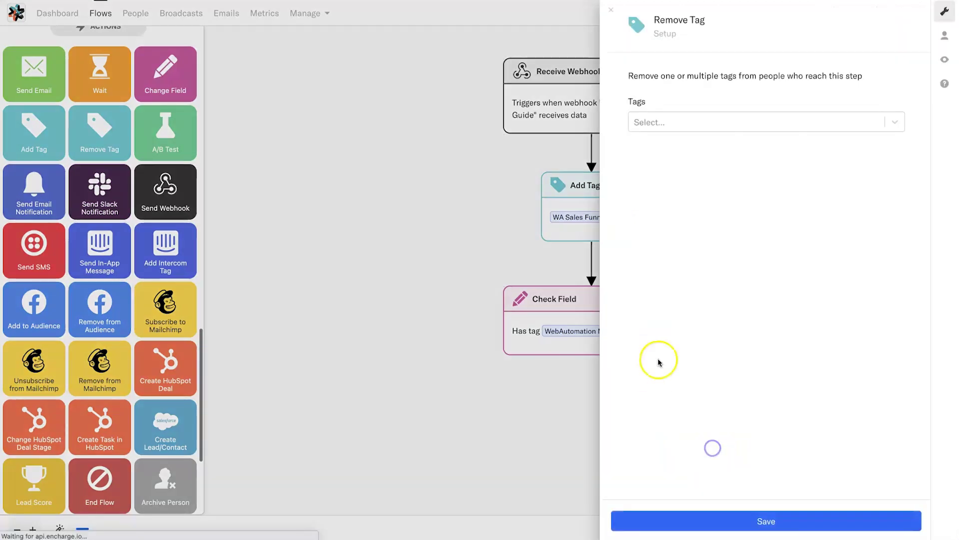
click(678, 125)
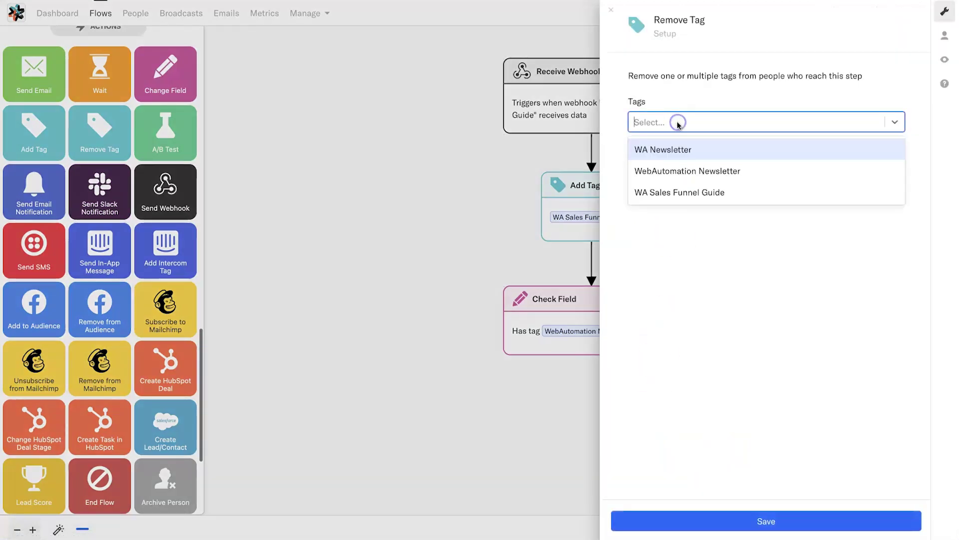
click(682, 172)
click(770, 520)
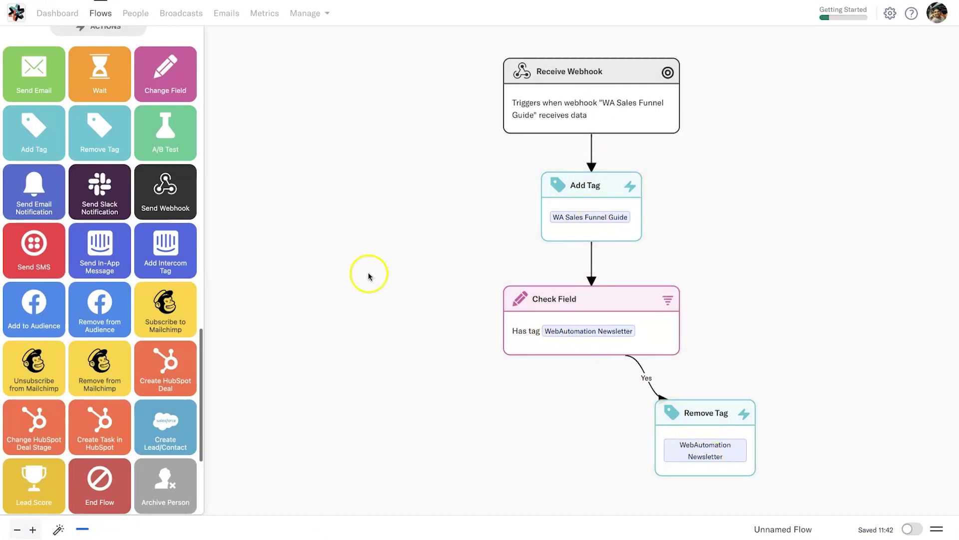
scroll(431, 355, down, 3)
scroll(439, 345, down, 2)
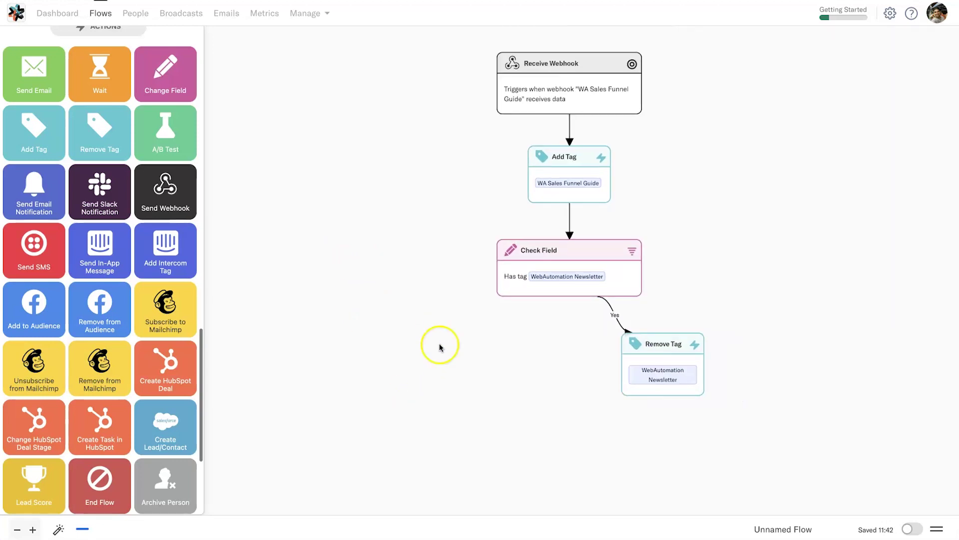
scroll(477, 416, up, 1)
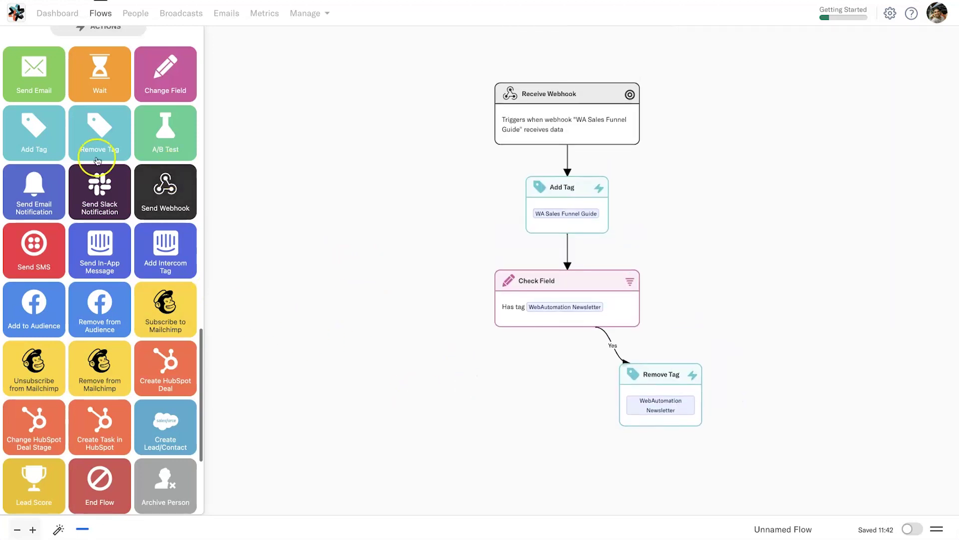
Add a Send Email step fed by Check Field's Yes outcome and by Remove Tag
drag(39, 85, 507, 420)
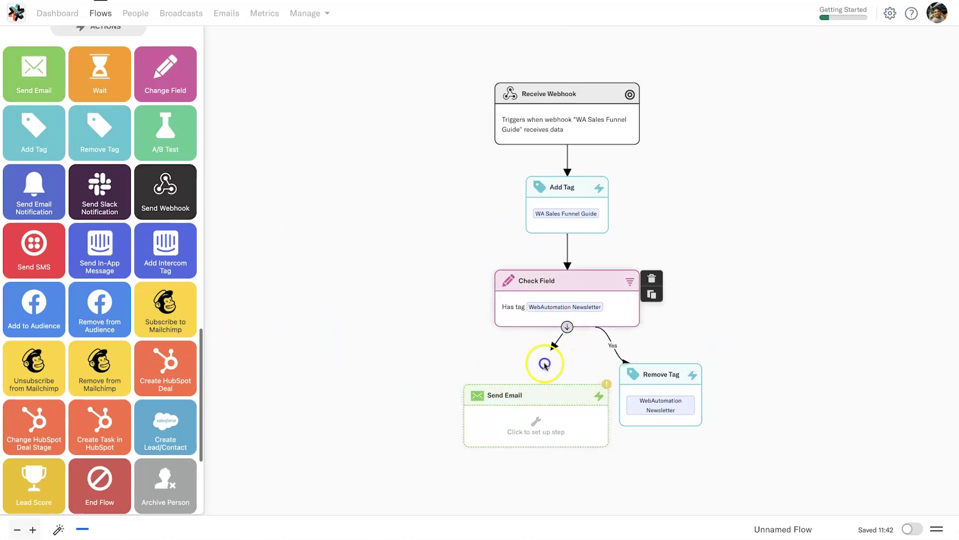
click(544, 365)
click(485, 310)
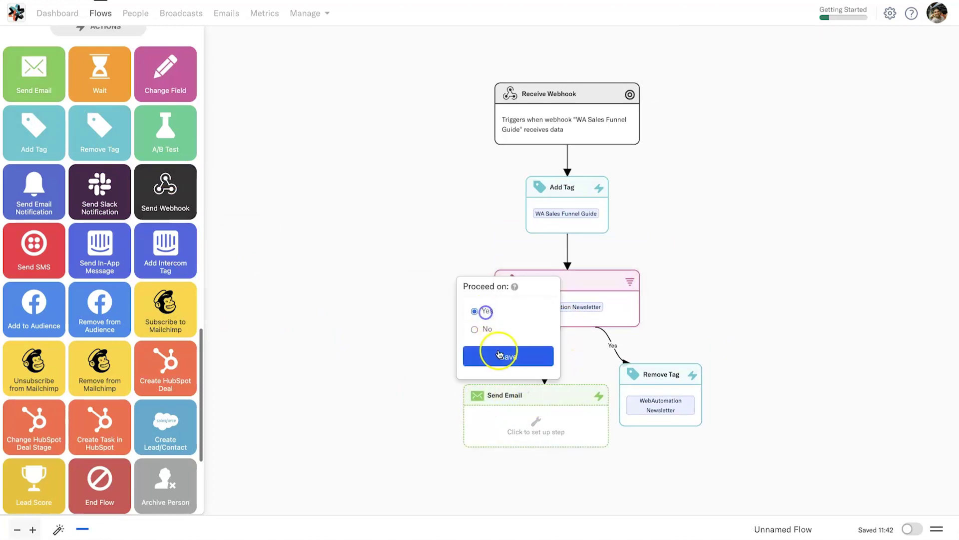
click(499, 355)
scroll(658, 476, down, 3)
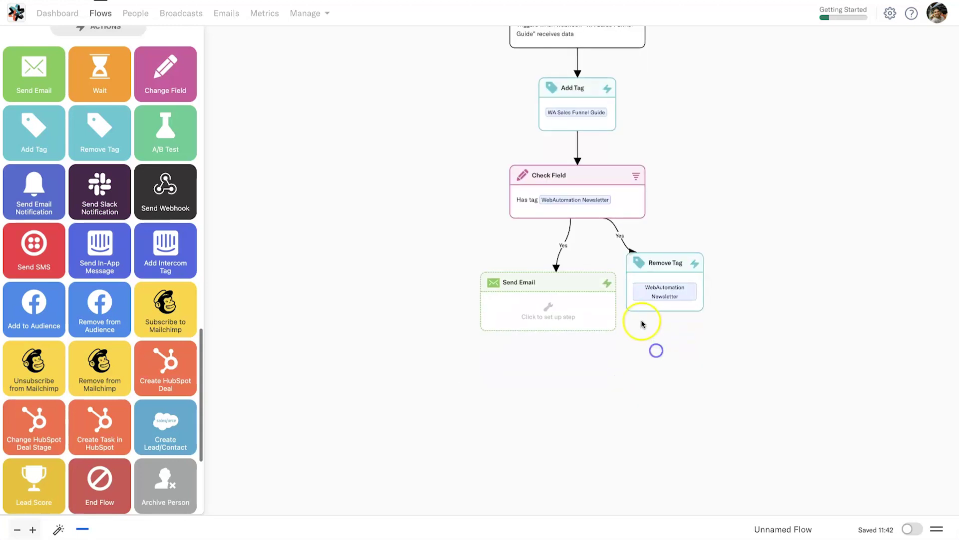
drag(560, 307, 557, 403)
drag(664, 312, 562, 362)
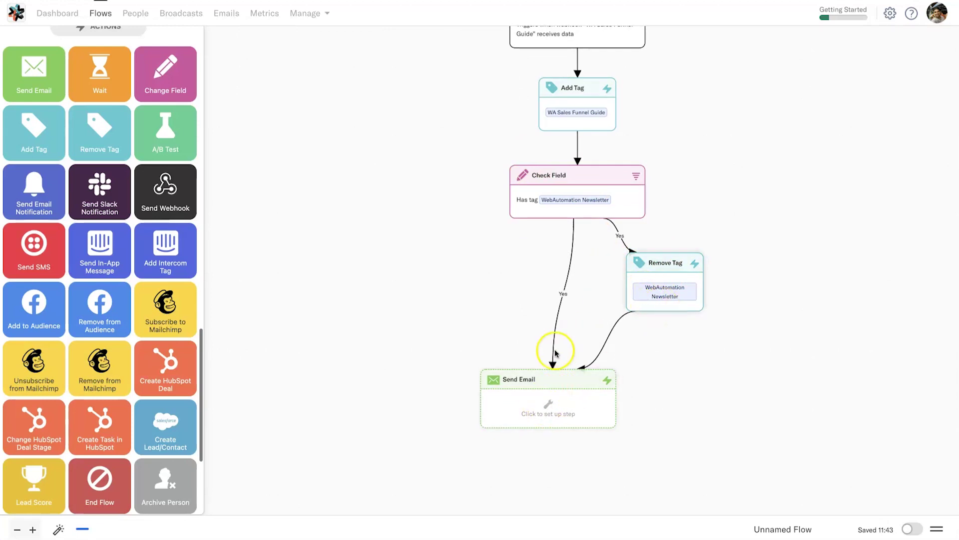
Attach the WebAutomation Newsletter Welcome email and start renaming the flow to Sales Funnel Guide
click(546, 406)
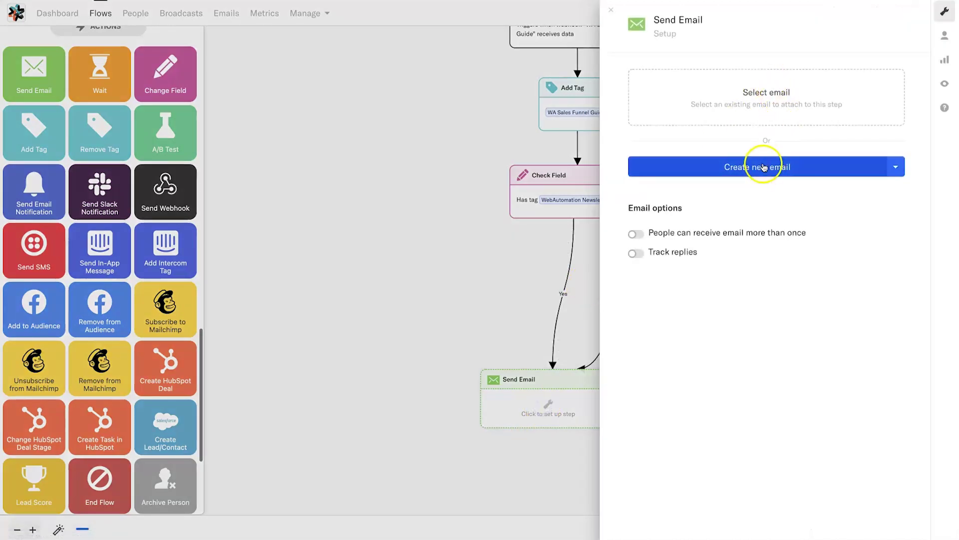
click(766, 97)
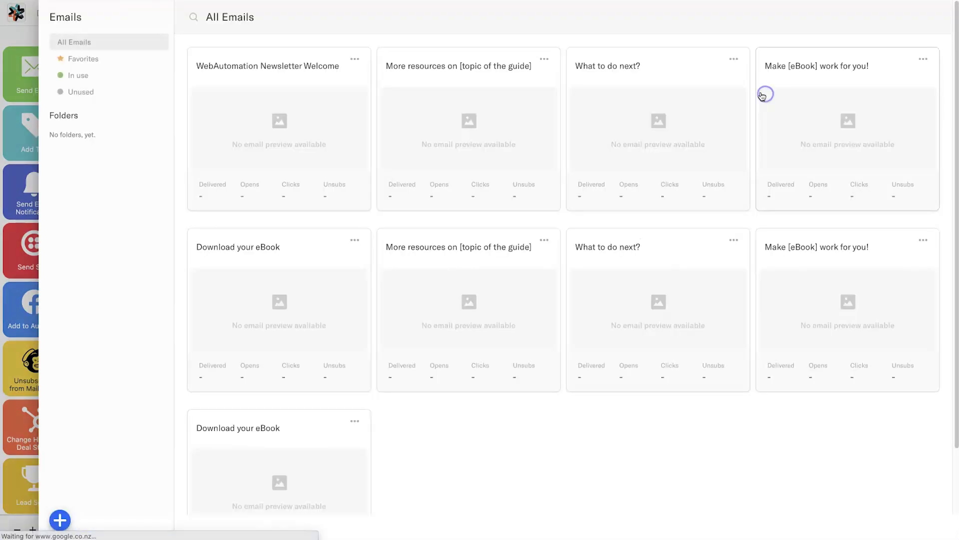
click(300, 149)
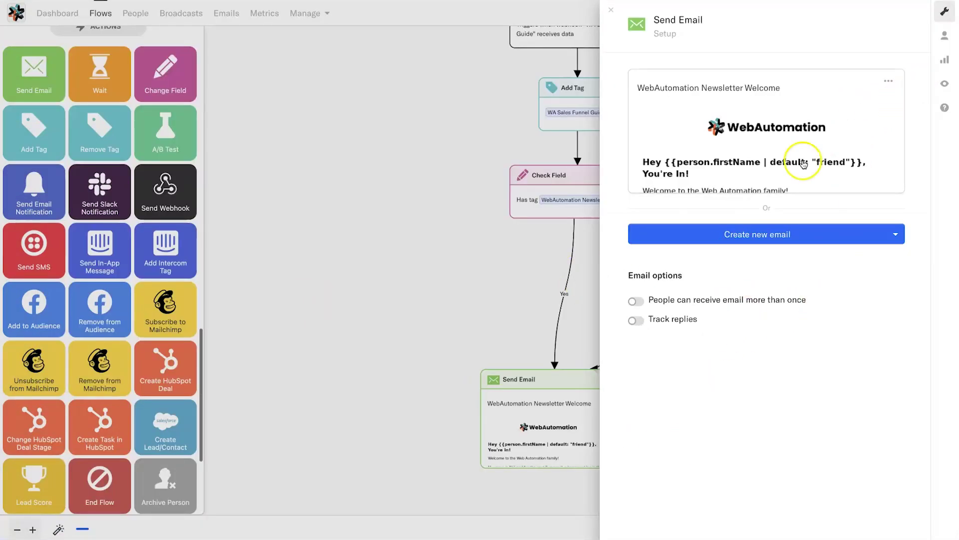
click(445, 308)
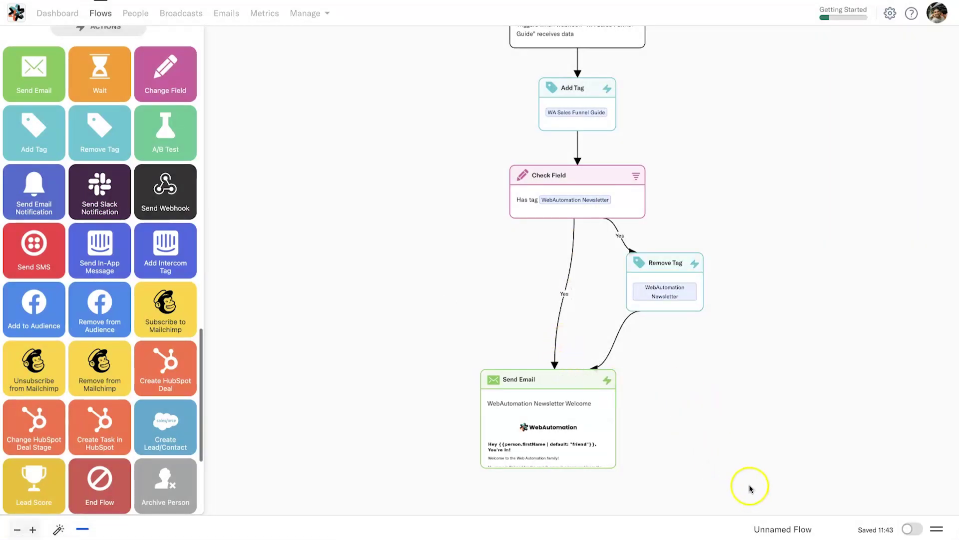
click(797, 528)
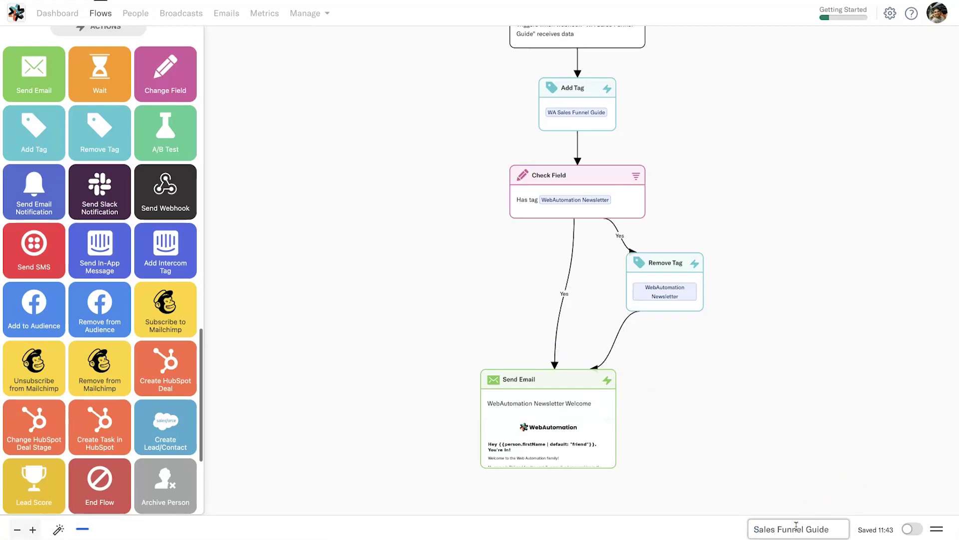
Switch the flow's activation on and pan the canvas to review all five steps
click(911, 525)
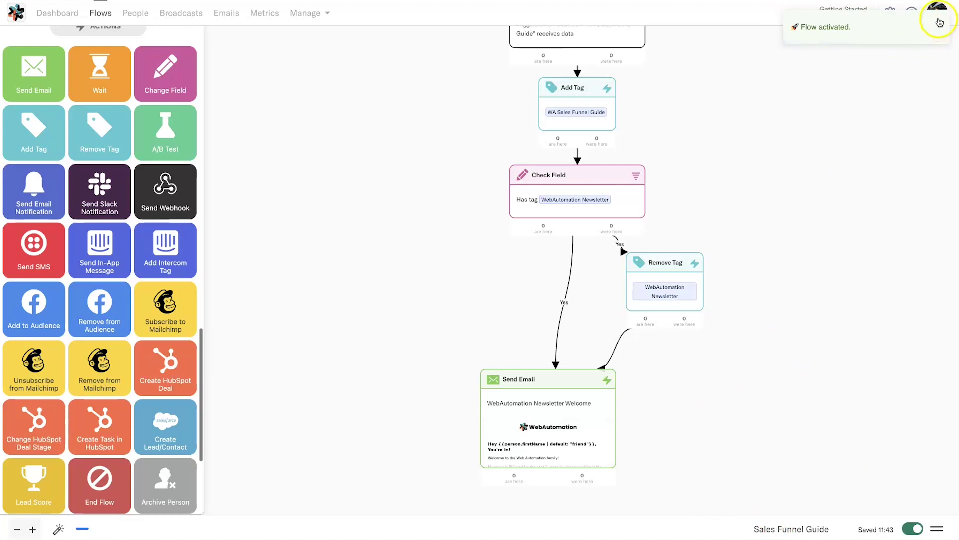
drag(893, 118, 901, 180)
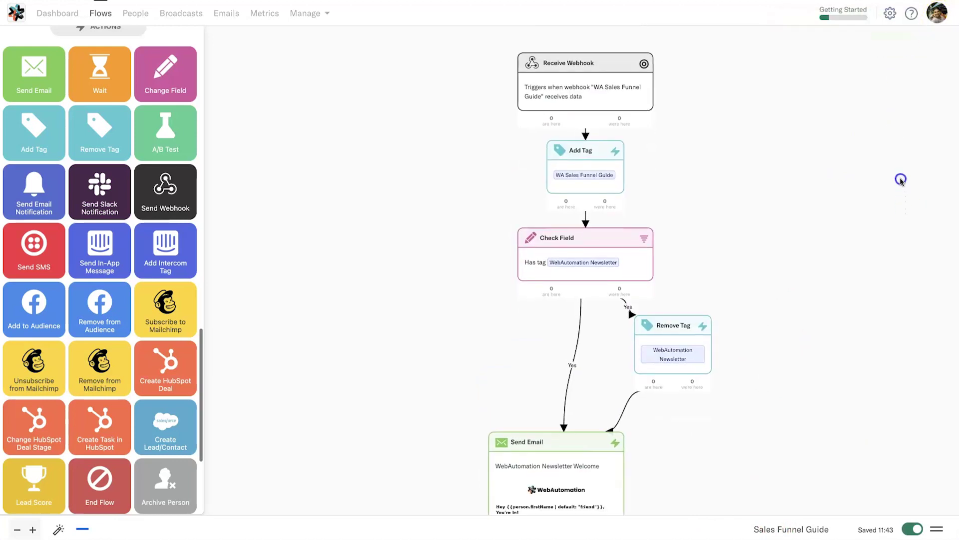
scroll(896, 186, down, 2)
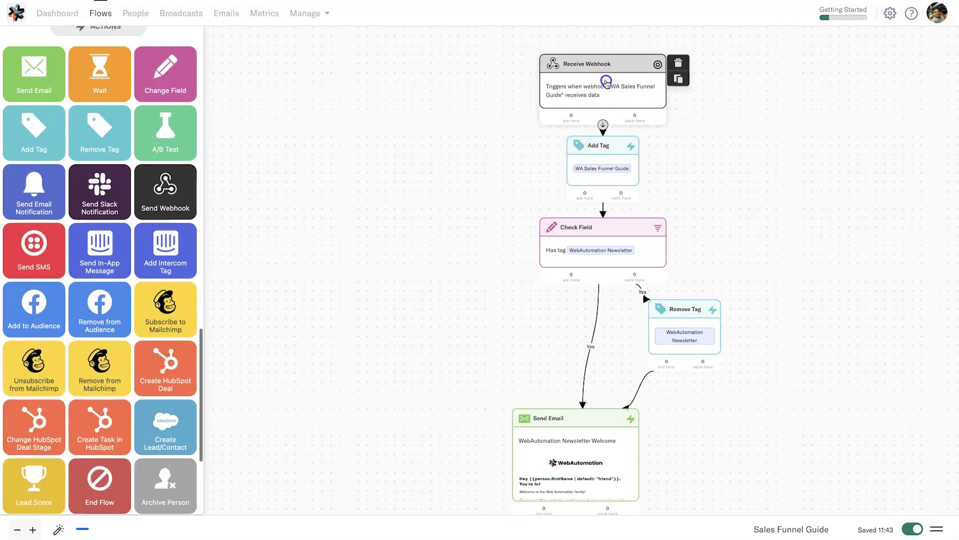
drag(606, 84, 607, 75)
click(560, 220)
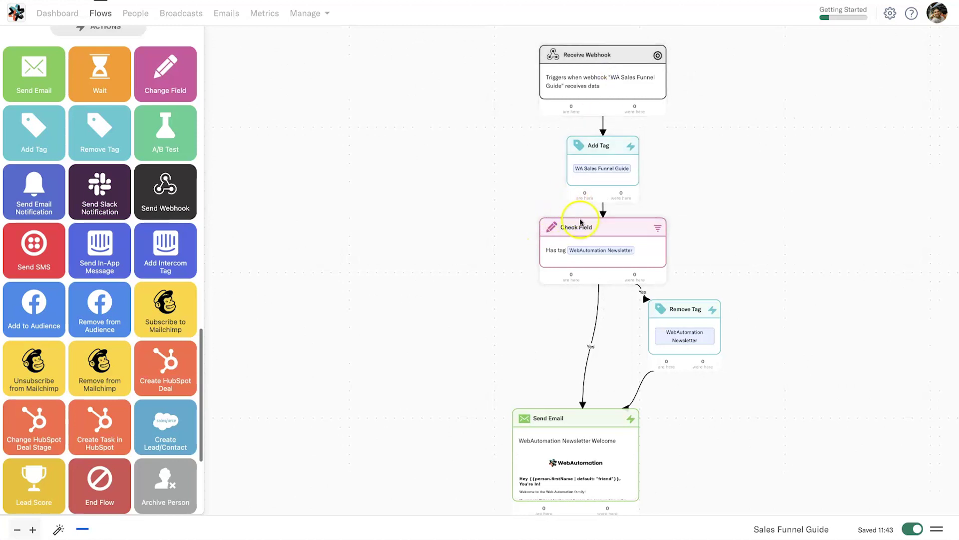
click(770, 416)
drag(770, 417, 759, 419)
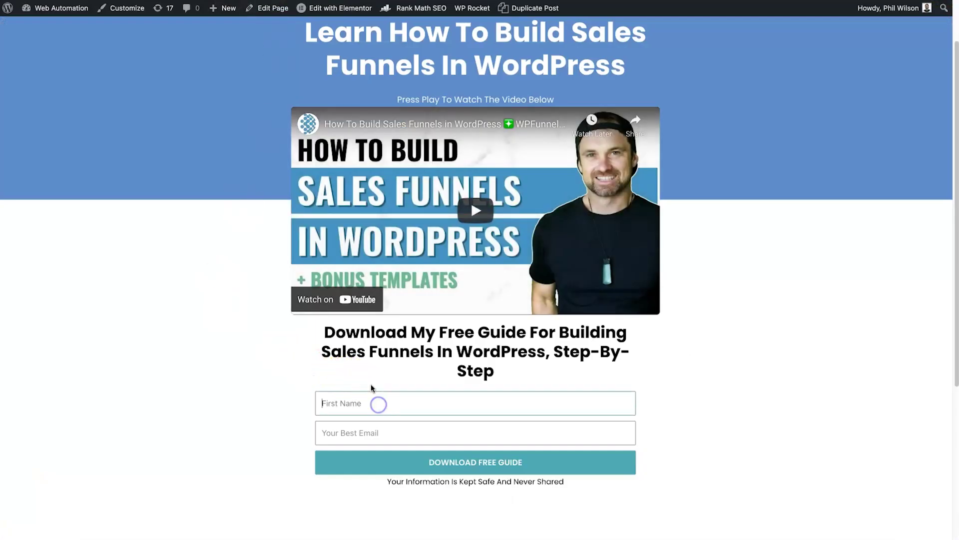
Enter a test first name and e-mail in the opt-in form and click Download Free Guide
text(Bob)
key(Tab)
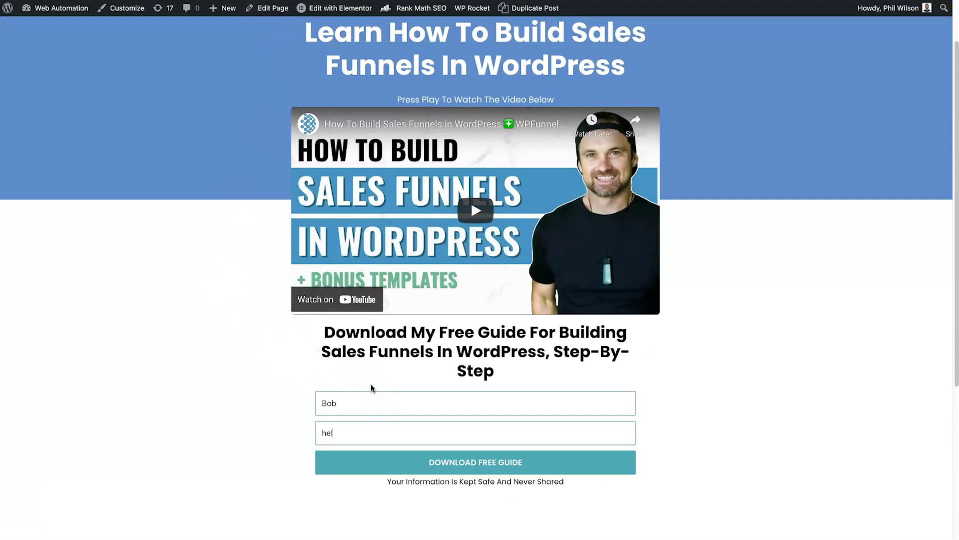
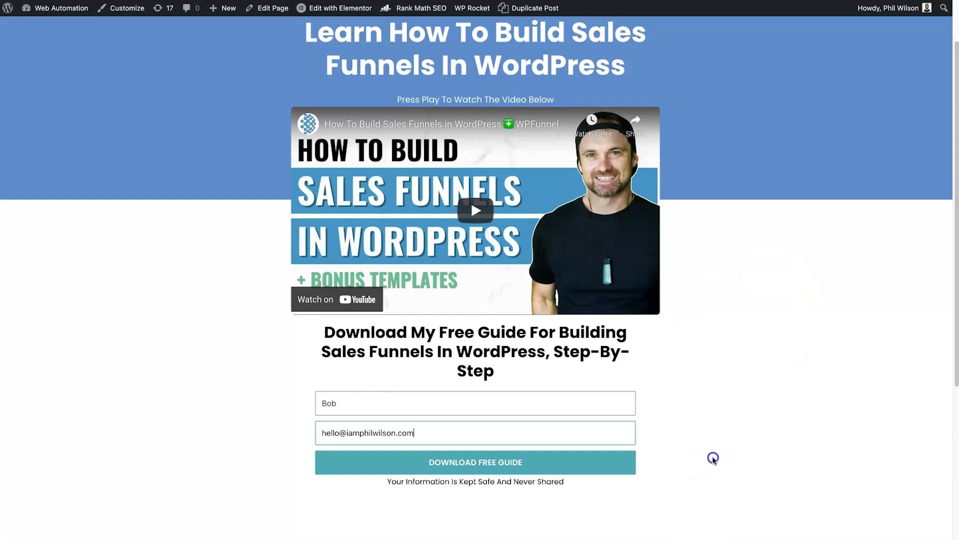
click(467, 461)
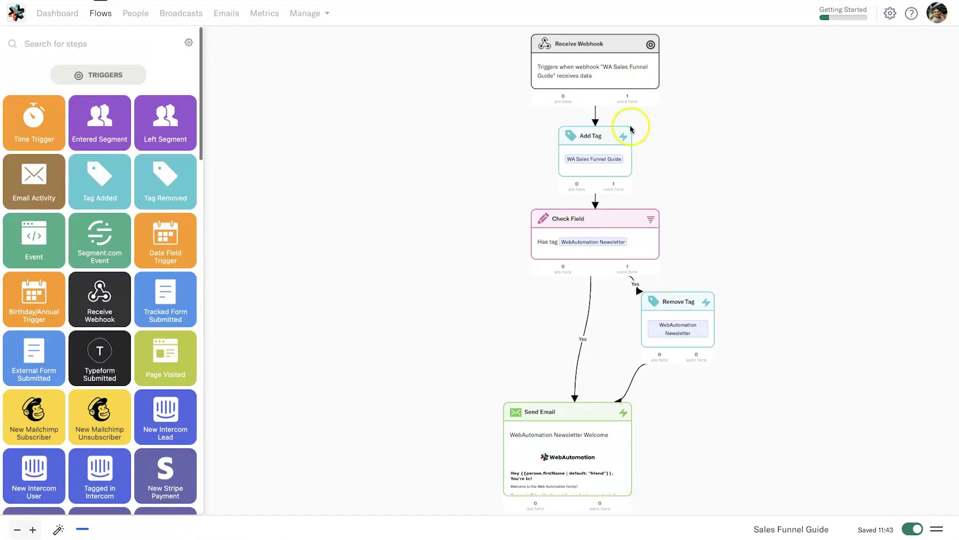
mouse_move(619, 105)
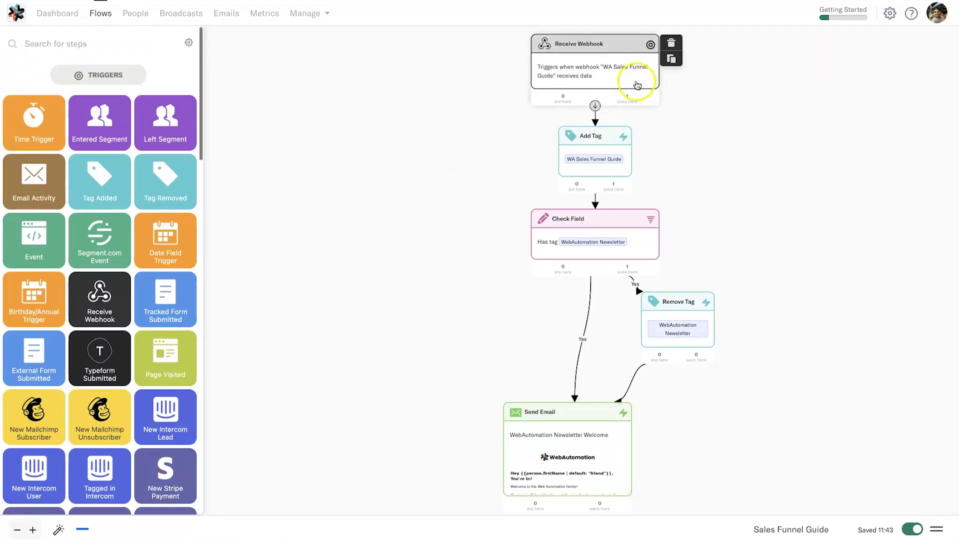
Check the 'were here' counters on each flow step, then go to the People list
mouse_move(711, 343)
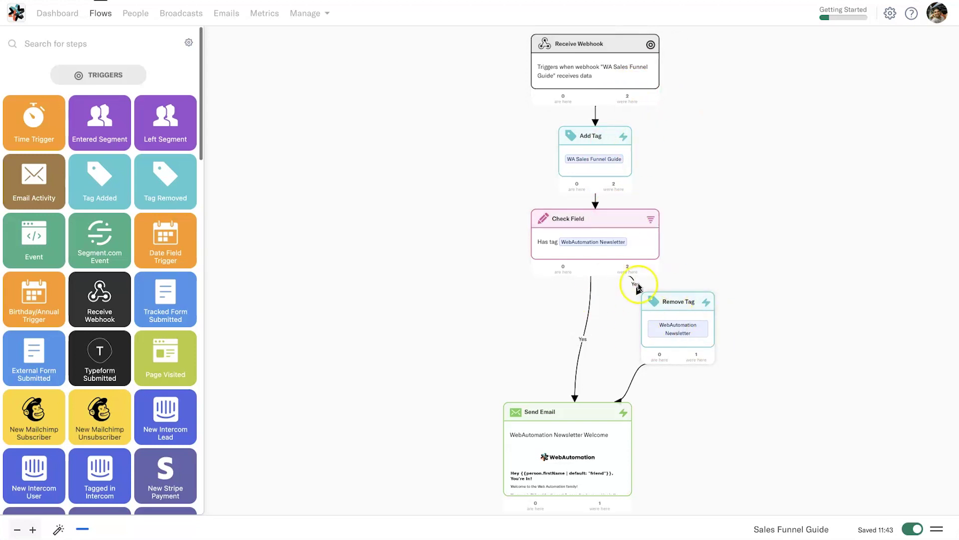
mouse_move(564, 223)
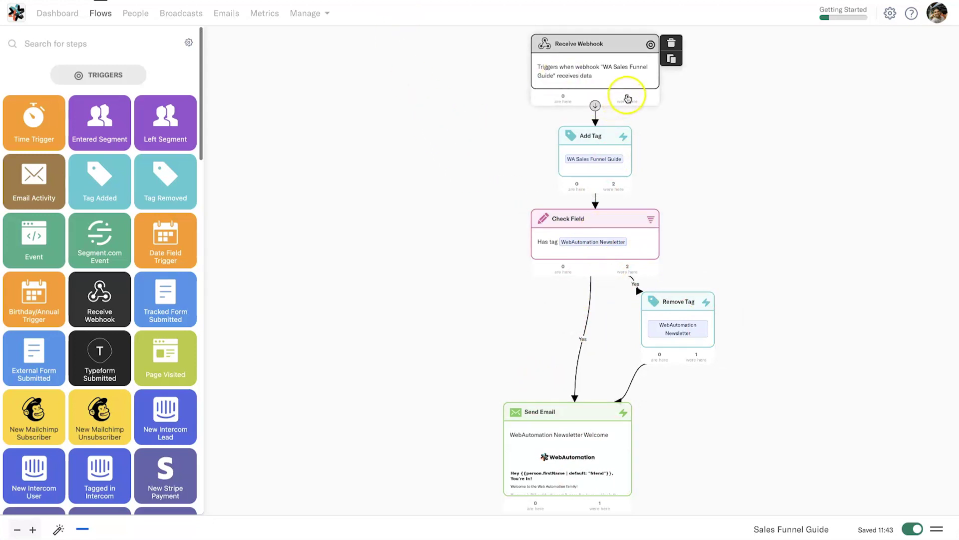
mouse_move(577, 191)
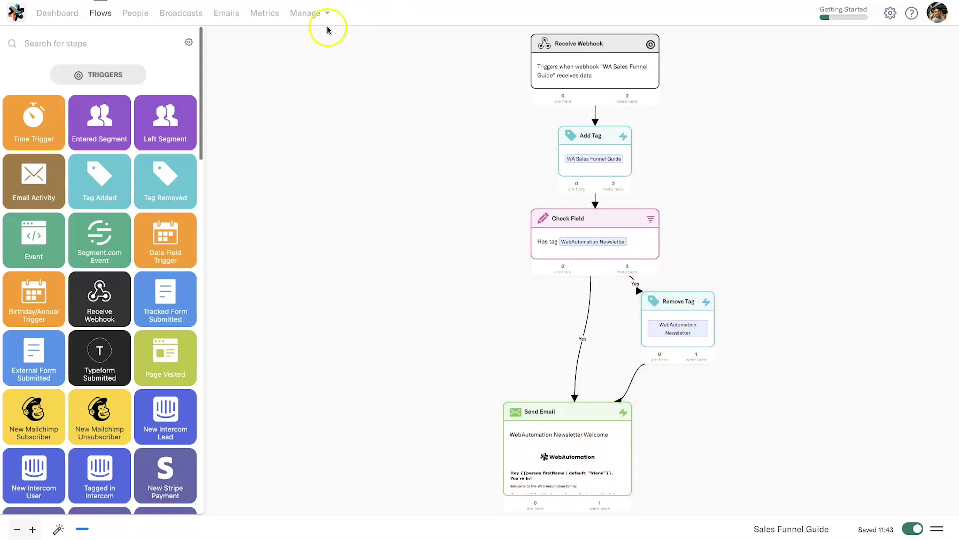
right_click(140, 14)
key(Escape)
click(136, 13)
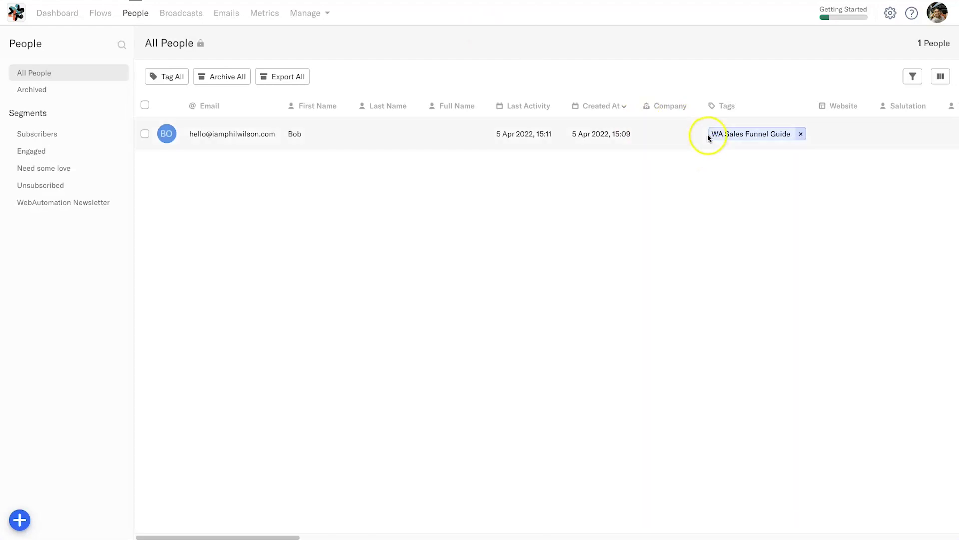
Open the test contact's profile and review its Sales Funnel Guide tag activity in the timeline
click(256, 139)
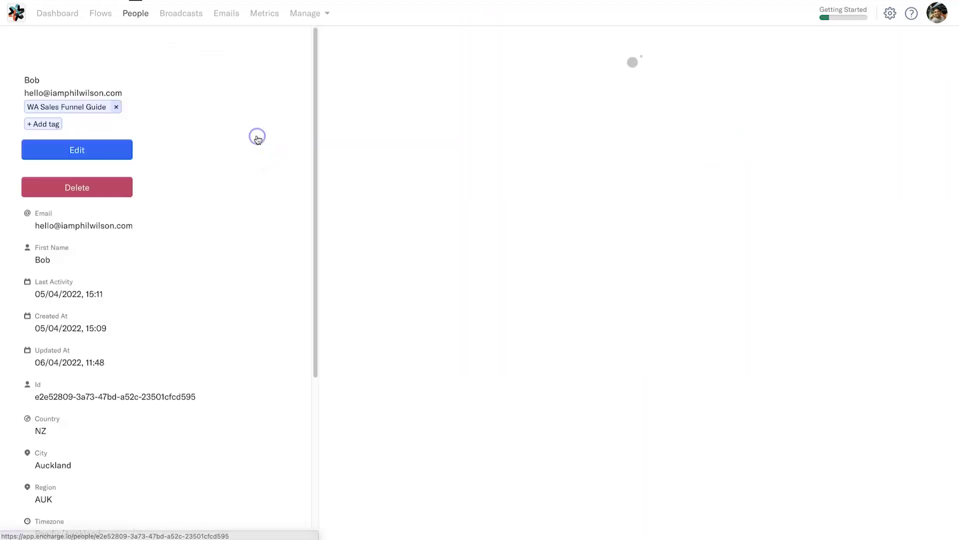
scroll(681, 227, down, 8)
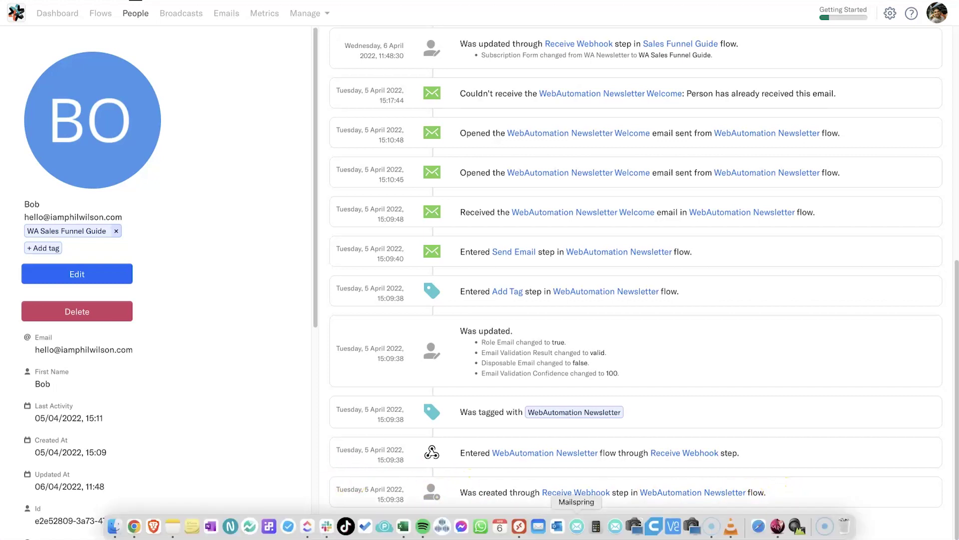
mouse_move(508, 532)
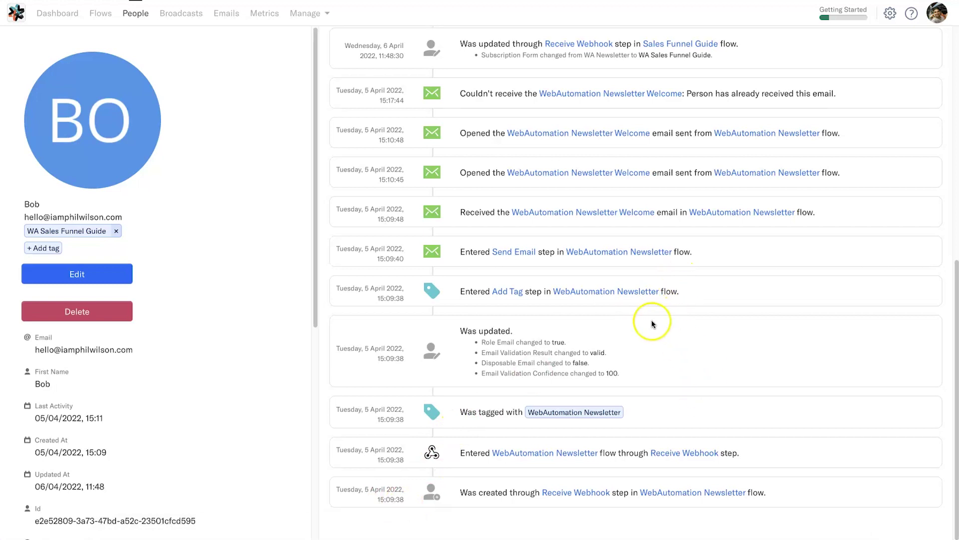
scroll(657, 261, up, 2)
scroll(601, 263, up, 5)
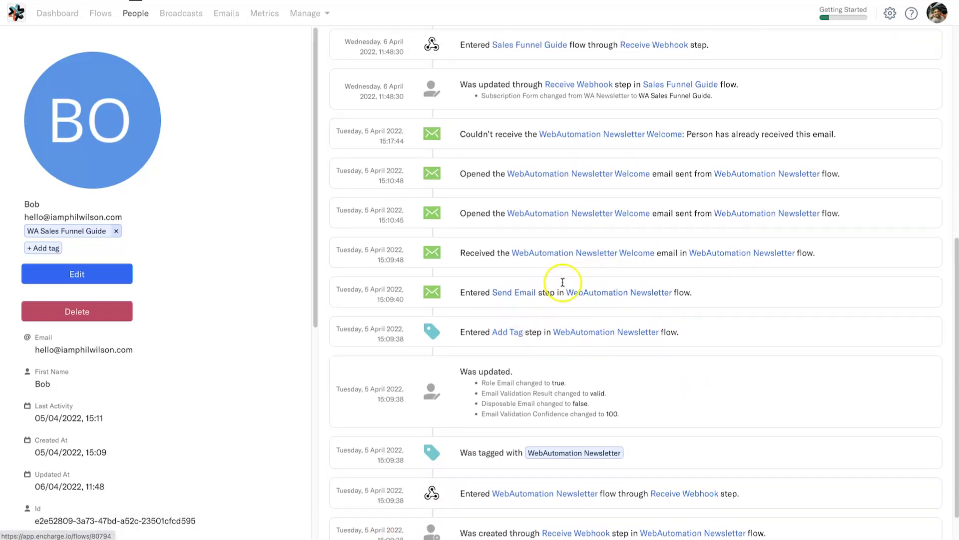
scroll(623, 177, up, 6)
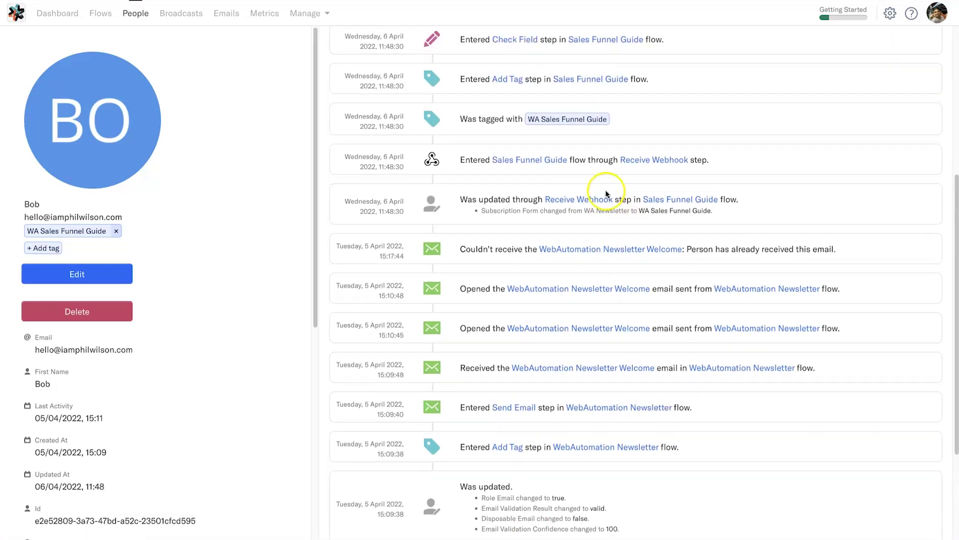
scroll(579, 257, up, 1)
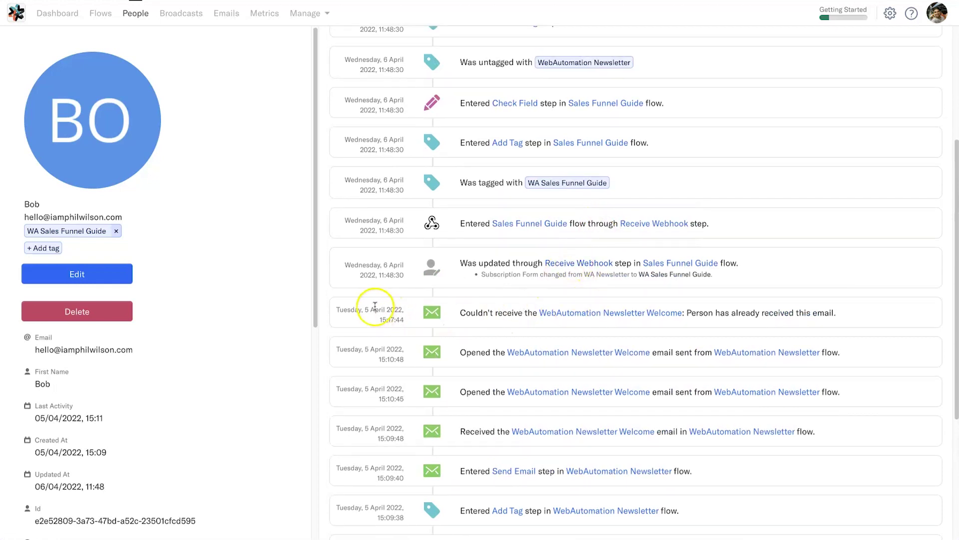
scroll(253, 264, down, 1)
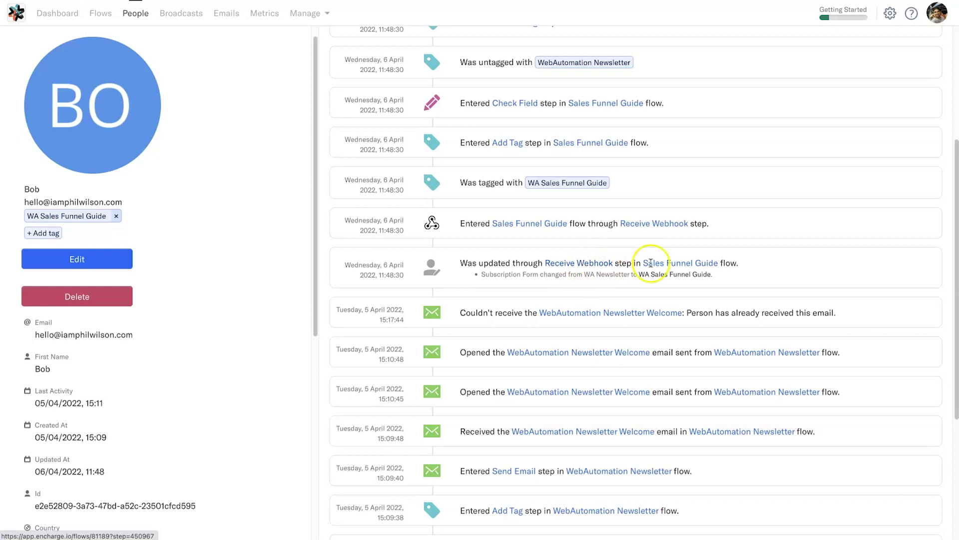
scroll(597, 270, up, 1)
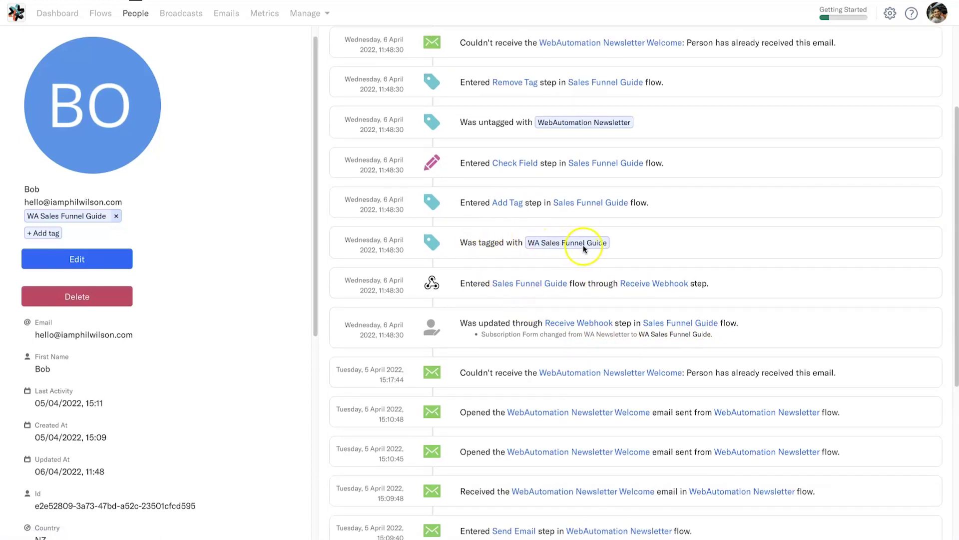
scroll(593, 245, up, 1)
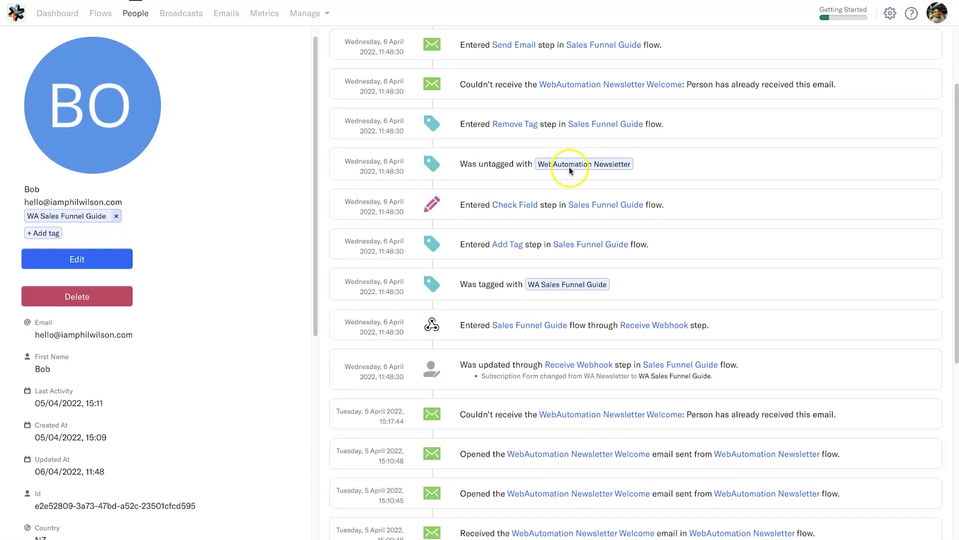
scroll(554, 175, up, 1)
scroll(534, 192, up, 1)
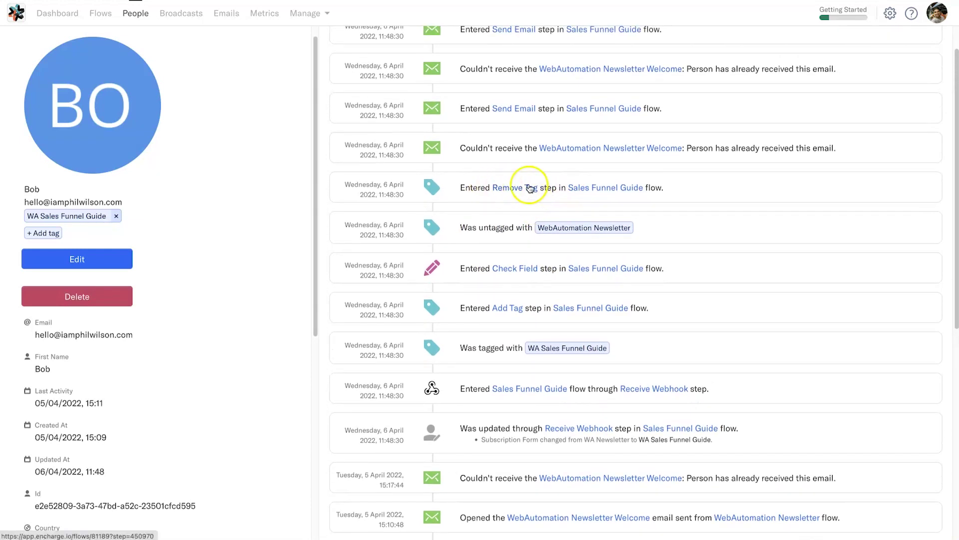
scroll(570, 191, up, 1)
scroll(520, 229, up, 2)
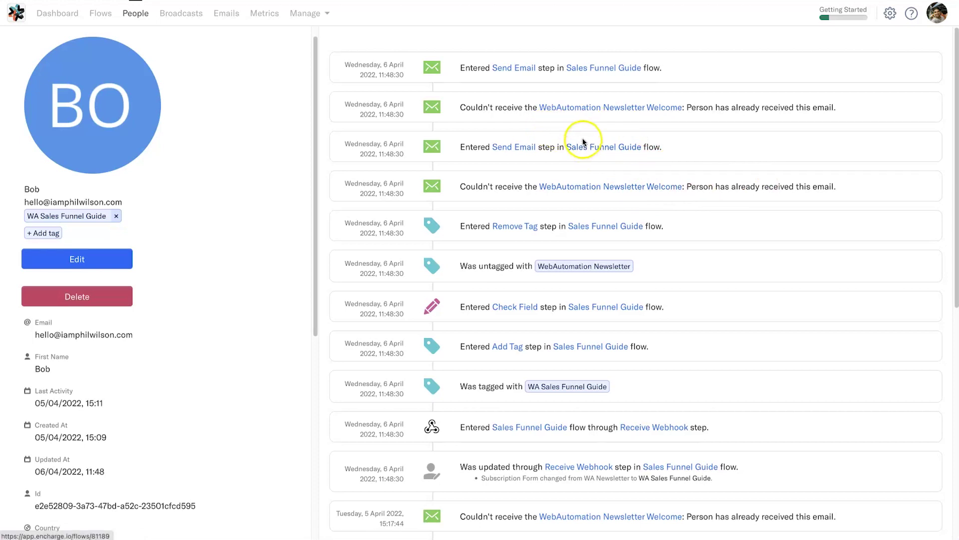
Highlight the notice that the contact already received the email, then clear the highlight
drag(462, 108, 738, 107)
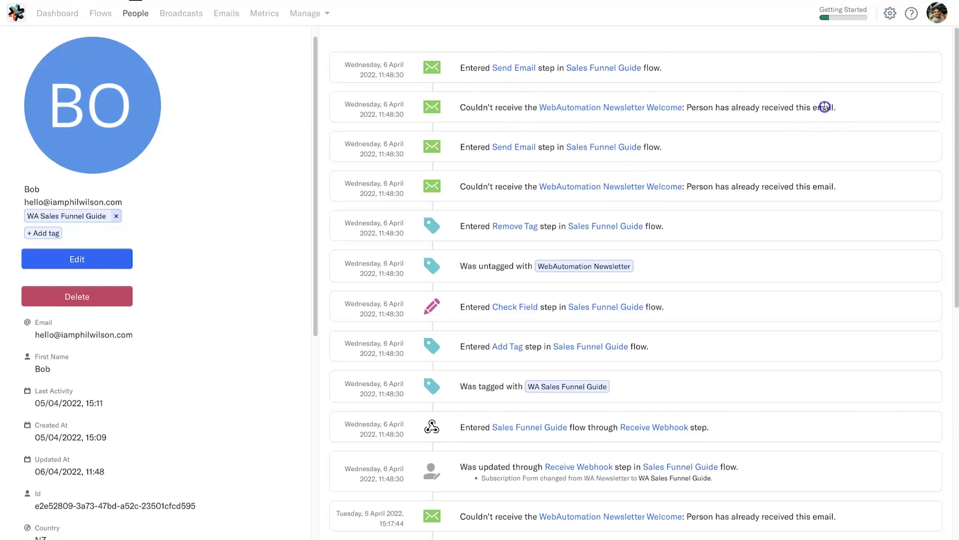
shift+click(483, 106)
click(482, 106)
scroll(639, 280, down, 8)
scroll(633, 259, up, 9)
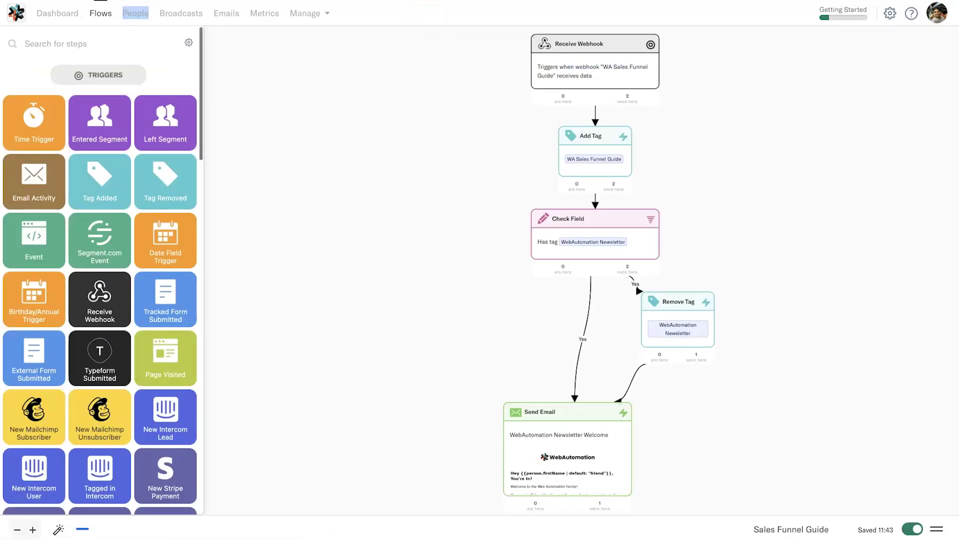
Back in the Sales Funnel Guide flow, view the people who passed the Remove Tag step
click(547, 61)
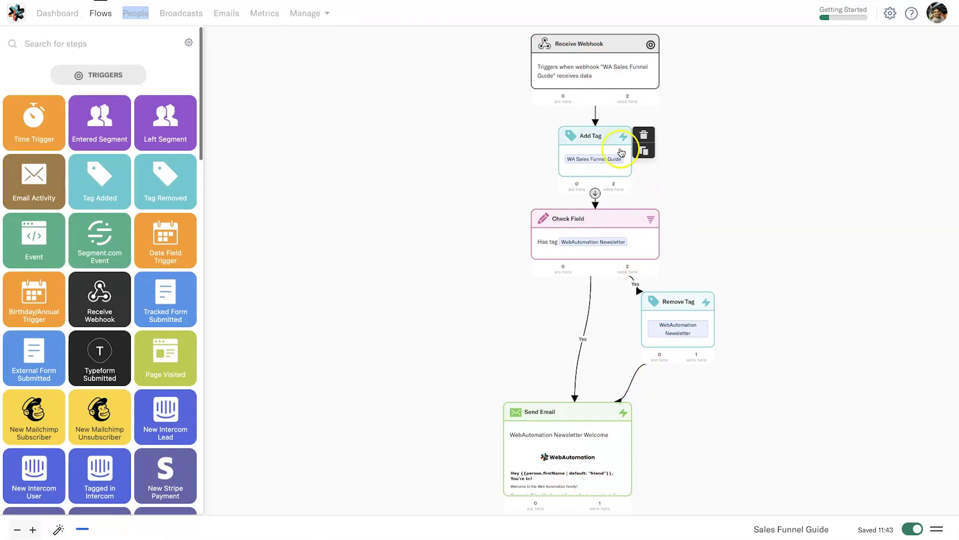
click(689, 369)
click(689, 346)
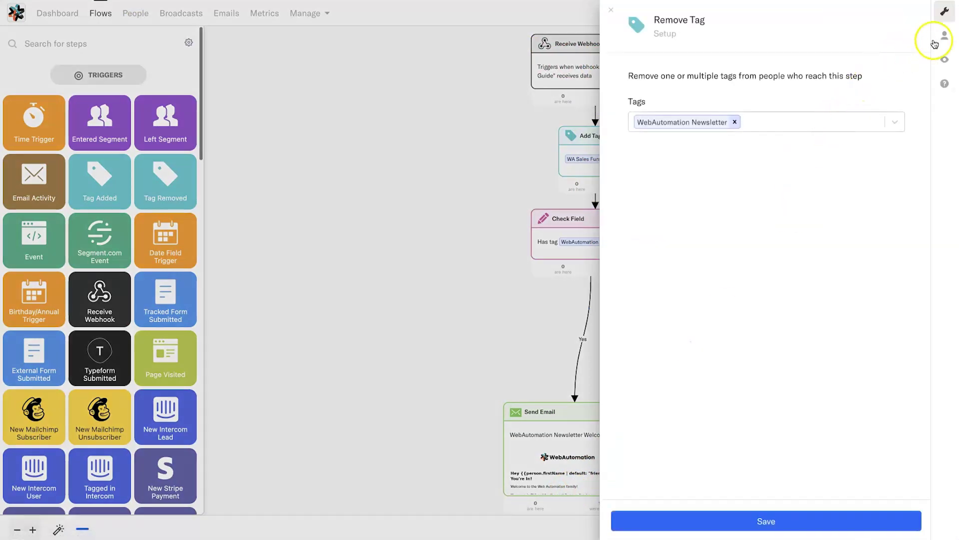
click(945, 36)
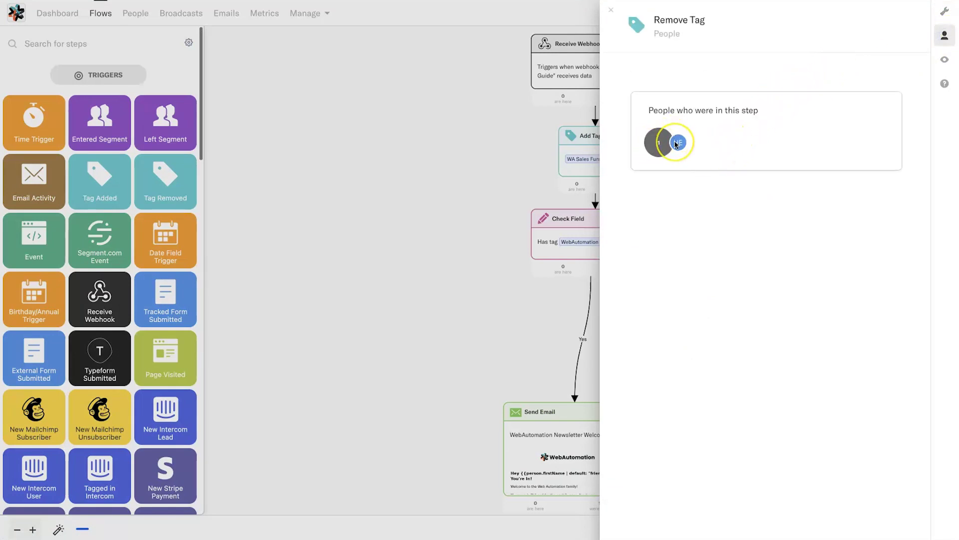
mouse_move(677, 145)
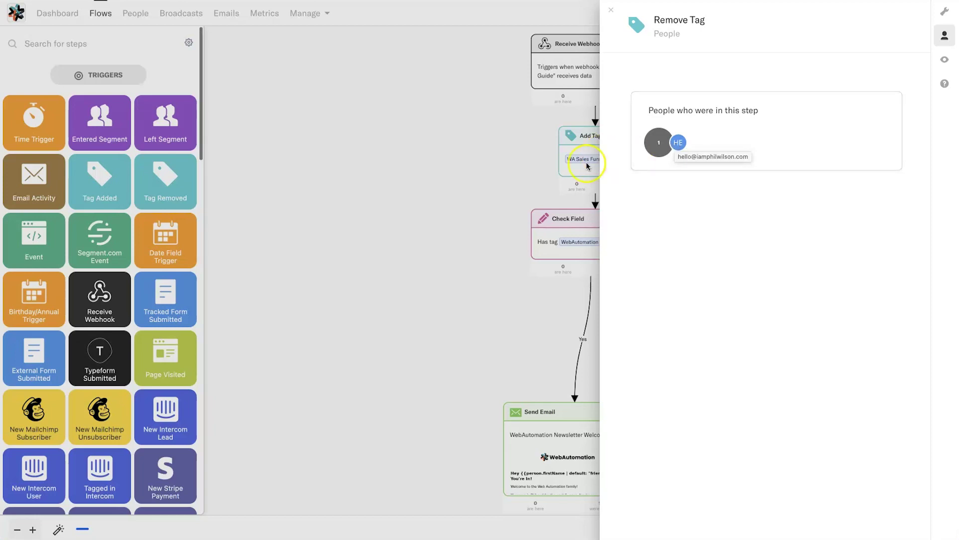
click(356, 215)
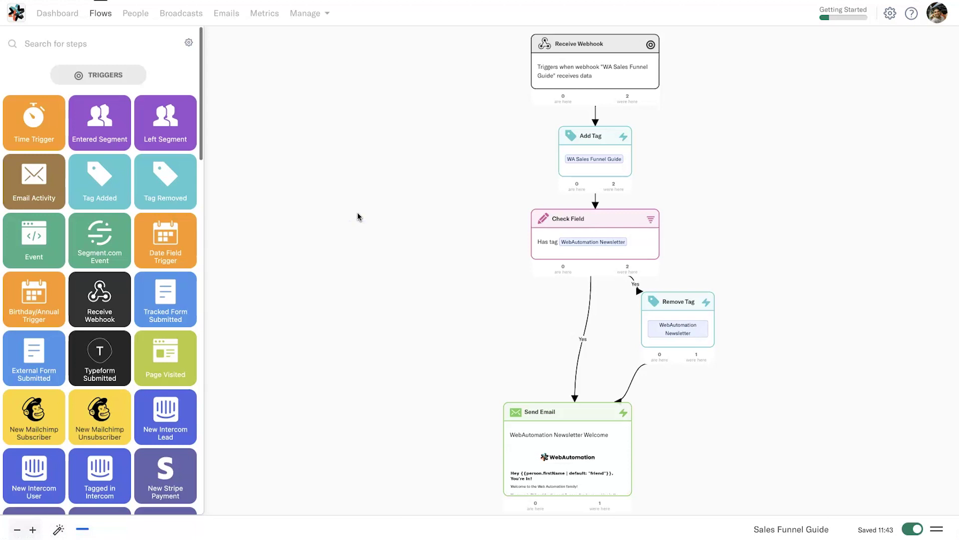
mouse_move(573, 464)
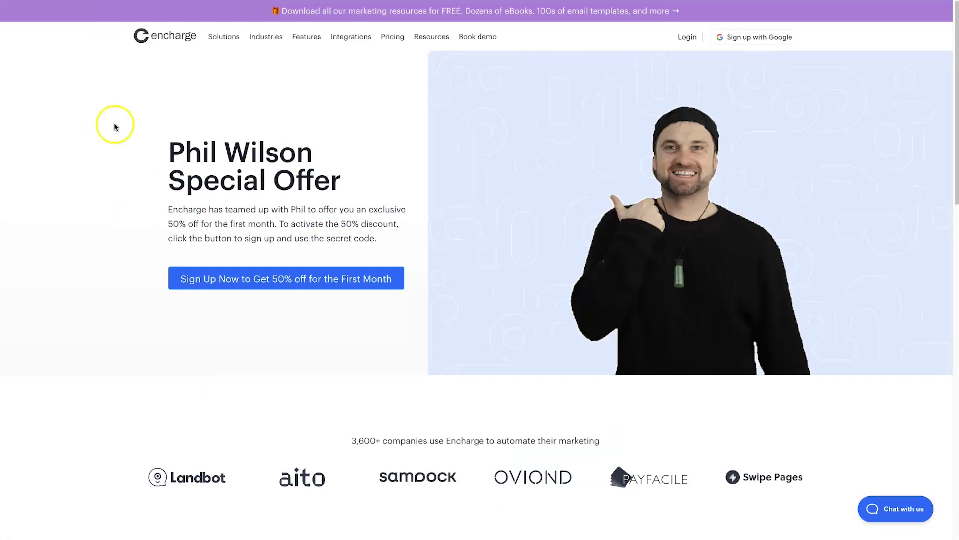
Highlight the 50% first-month special offer heading, then clear the highlight
drag(110, 139, 390, 175)
click(320, 202)
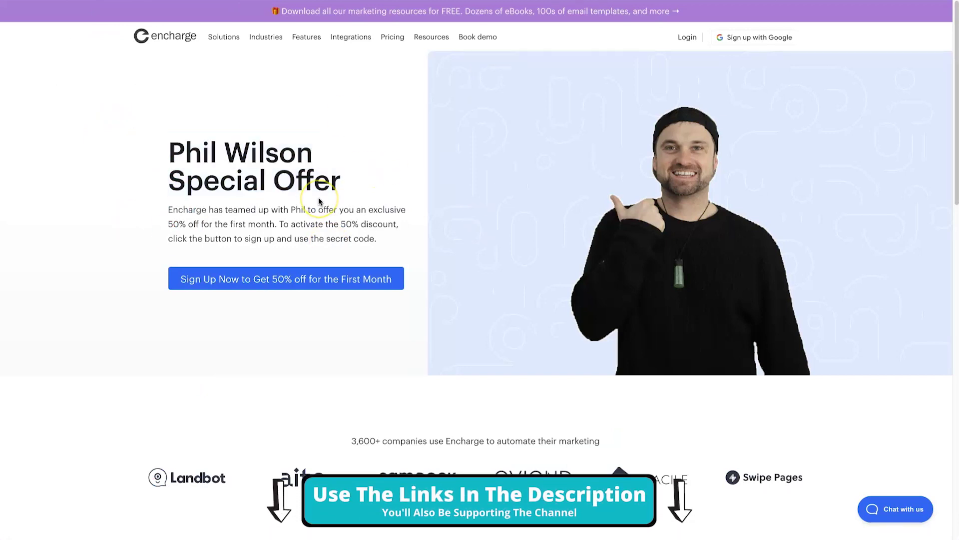